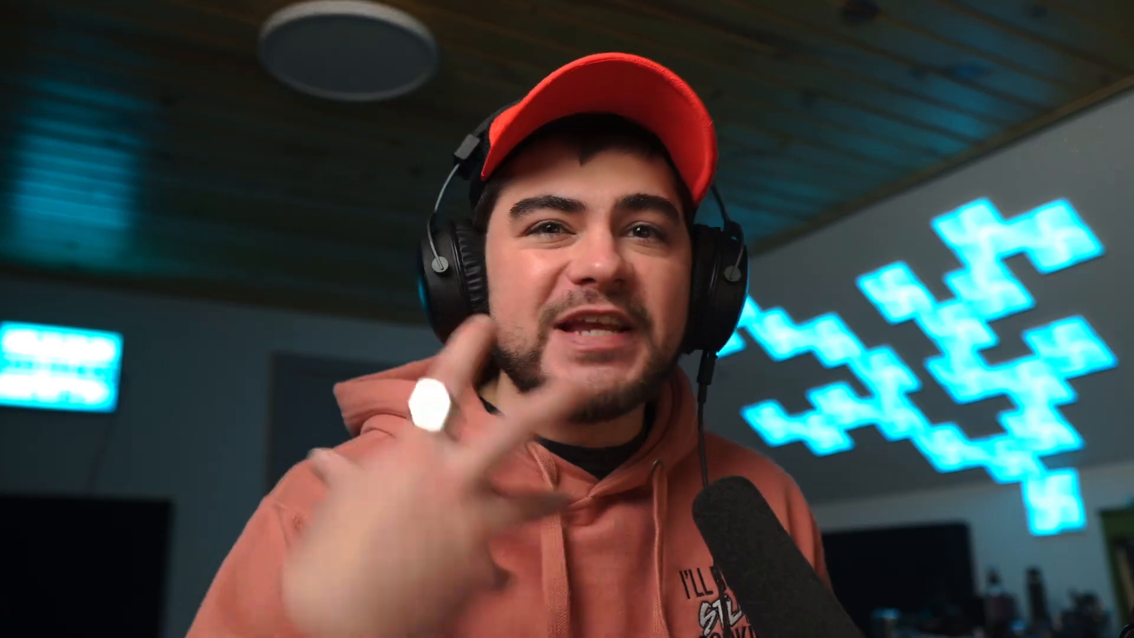
# Step: Try different Refraction Mod amounts, and reset the modulation to zero
pyautogui.click(363, 428)
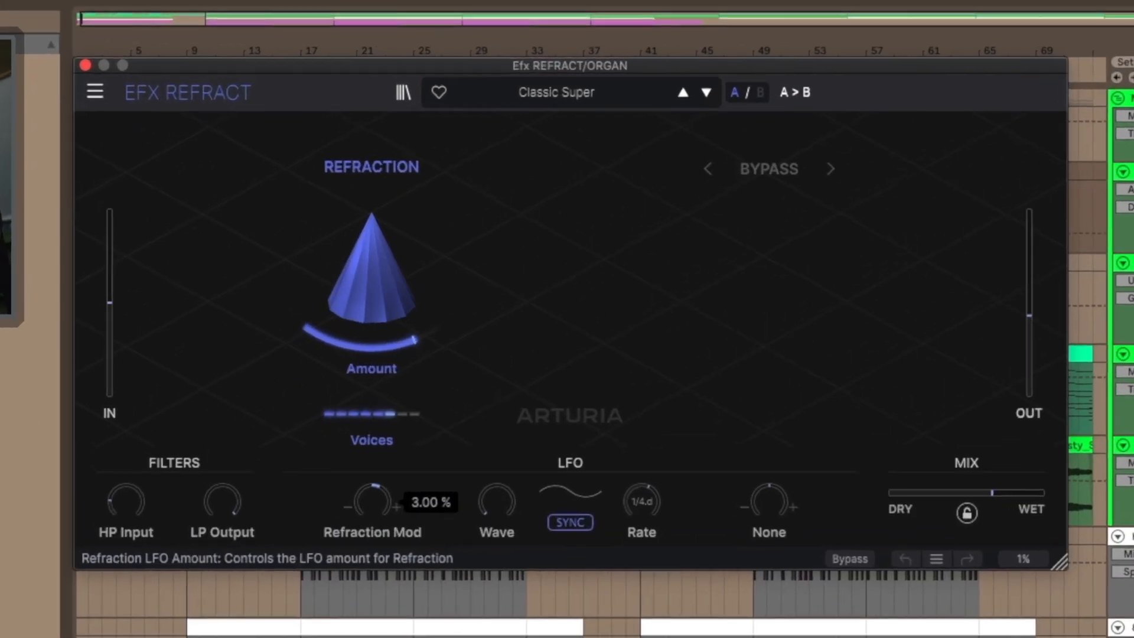
pyautogui.moveTo(522, 325); pyautogui.dragTo(522, 295)
pyautogui.moveTo(352, 527); pyautogui.dragTo(351, 561)
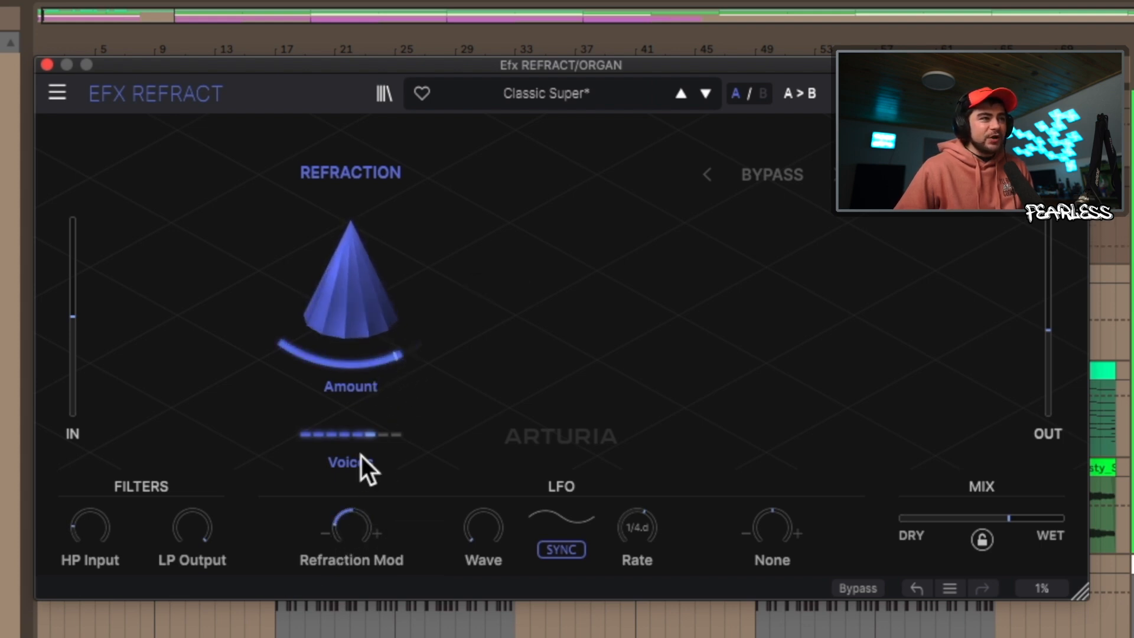
pyautogui.doubleClick(369, 528)
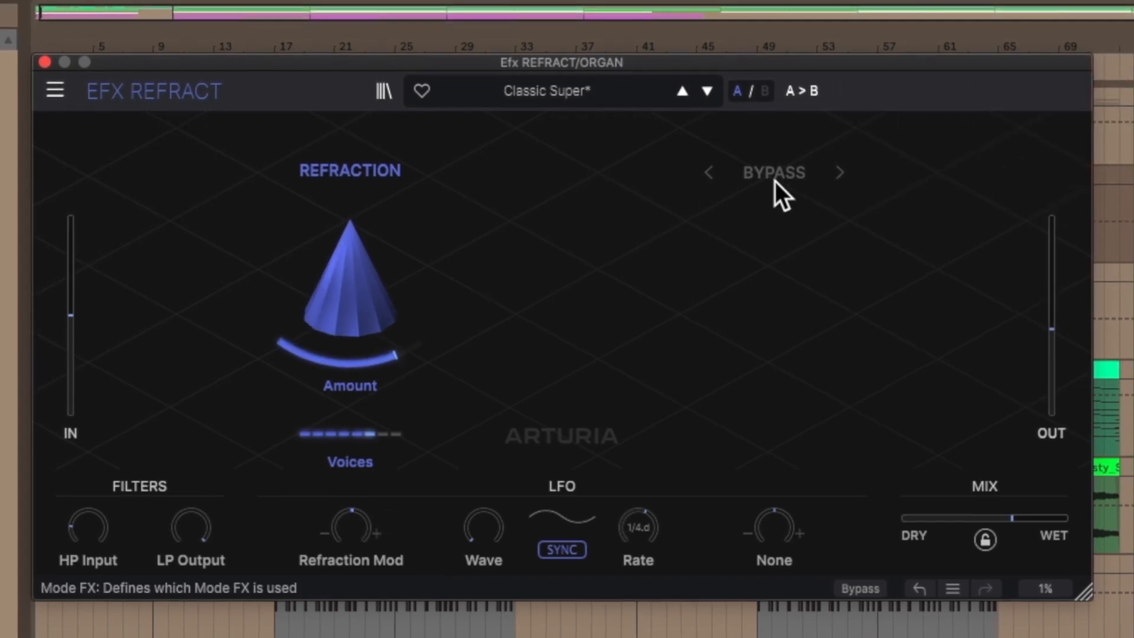
# Step: Raise the Refraction Amount to its maximum
pyautogui.click(381, 362)
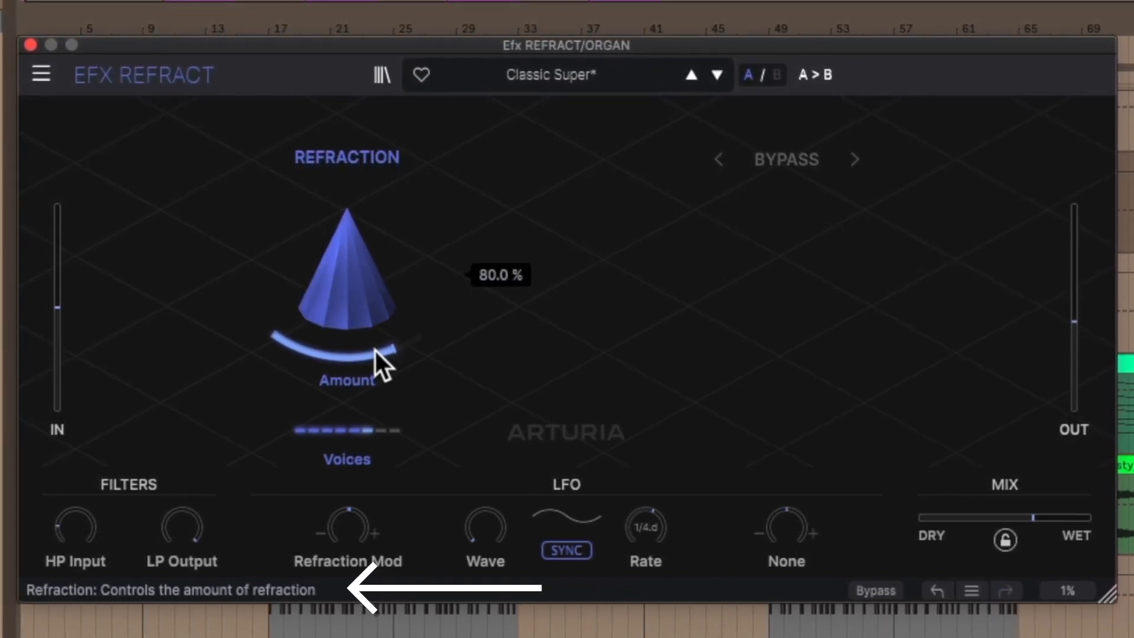
pyautogui.moveTo(374, 347); pyautogui.dragTo(558, 303)
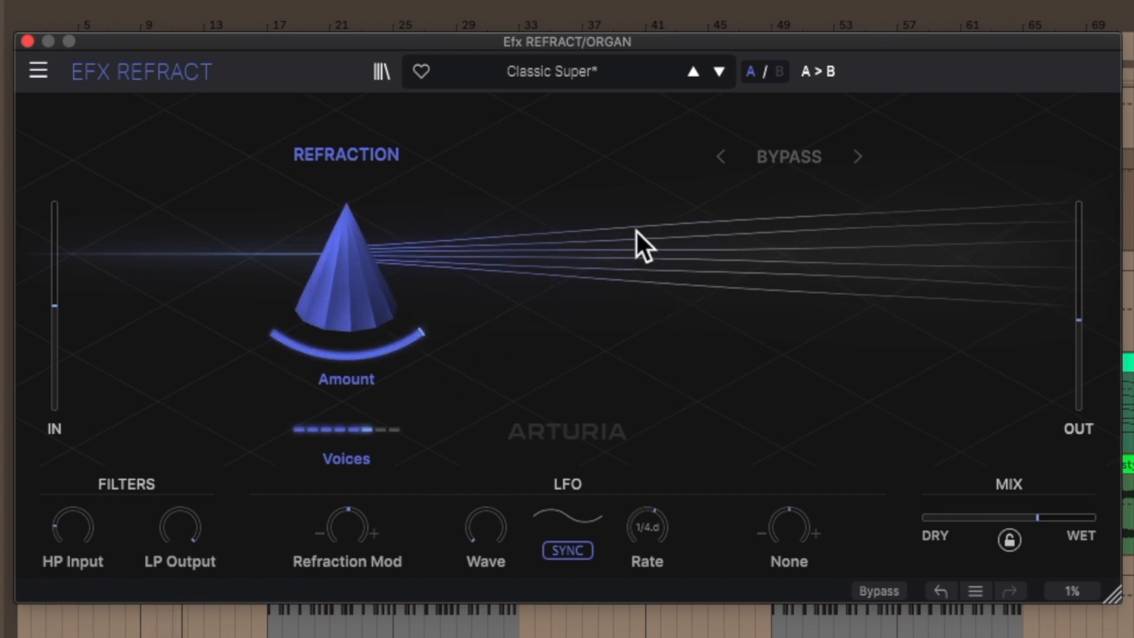
pyautogui.moveTo(423, 340)
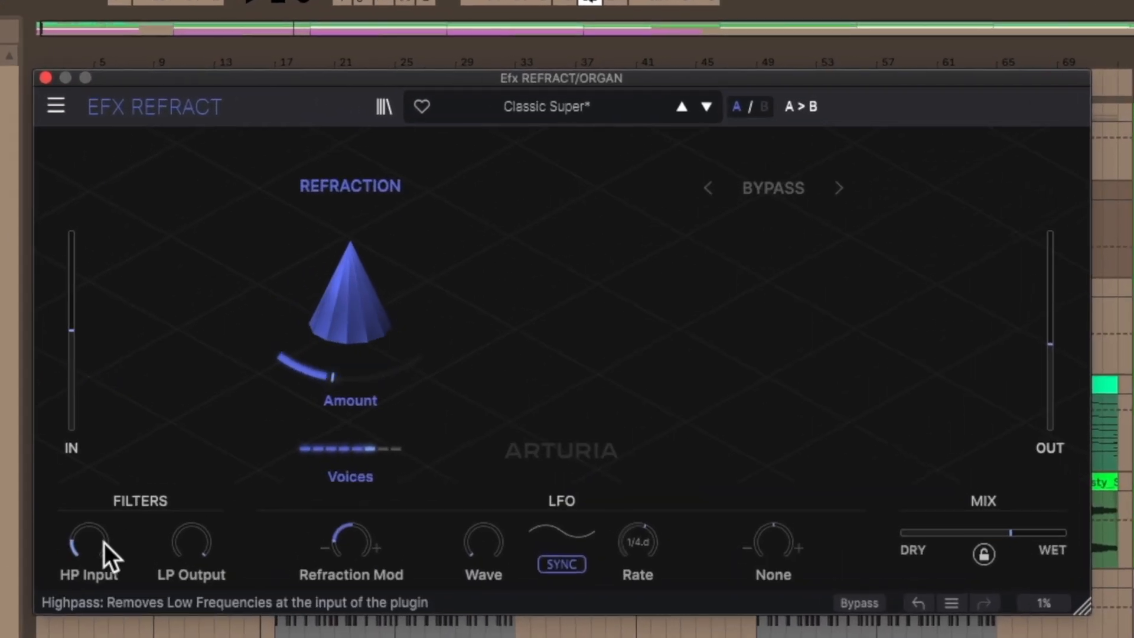
# Step: Apply positive LFO modulation to the Refraction and set the LFO rate to 2.t
pyautogui.moveTo(383, 322)
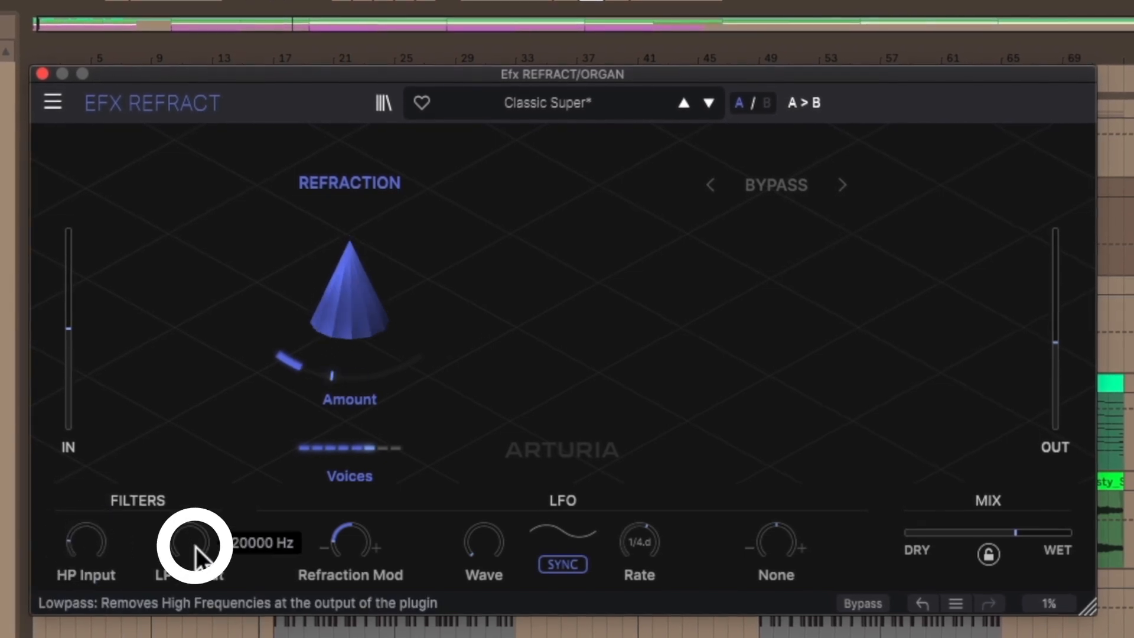
pyautogui.moveTo(351, 547)
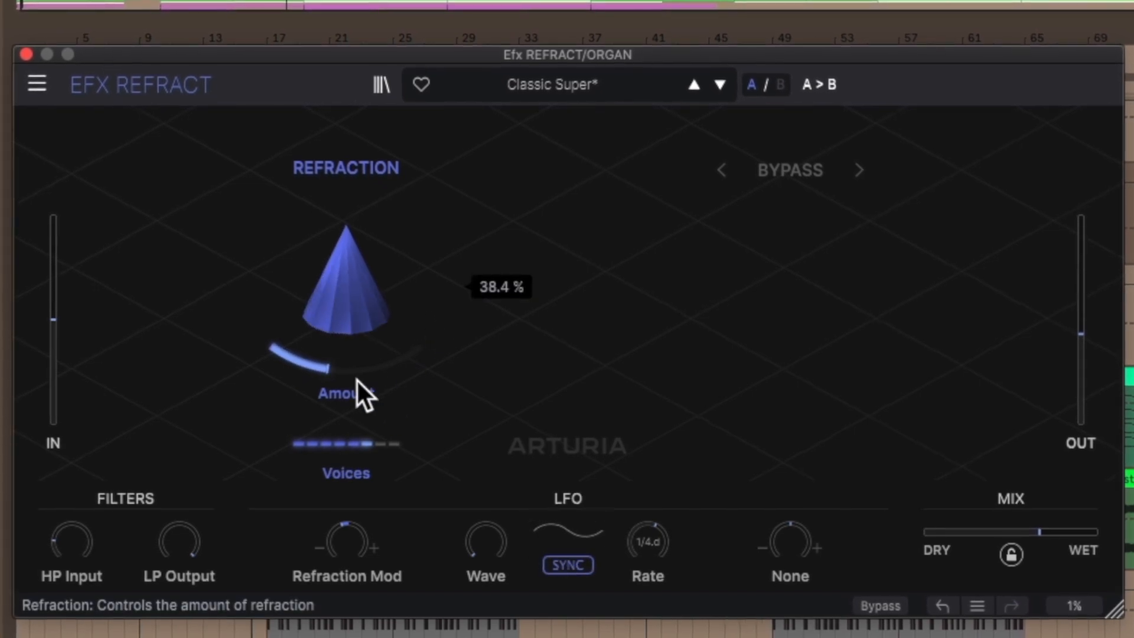
pyautogui.moveTo(651, 549); pyautogui.dragTo(654, 512)
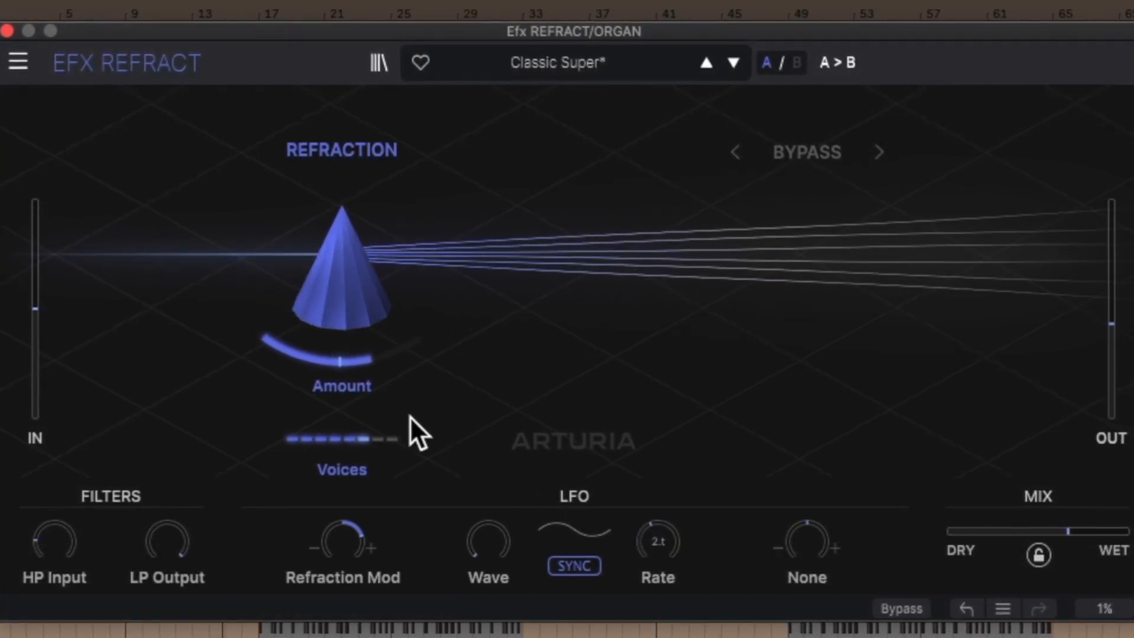
pyautogui.moveTo(361, 371)
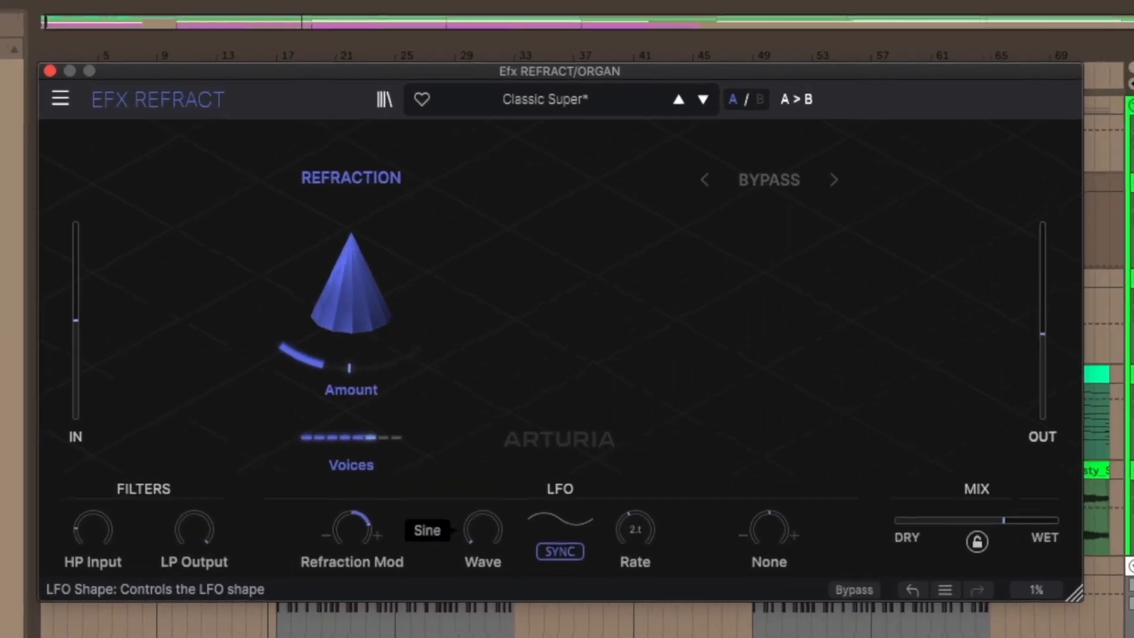
# Step: Set the LFO wave to Sample & Glide and switch its rate mode to Hertz at 2.92
pyautogui.moveTo(589, 315); pyautogui.dragTo(590, 312)
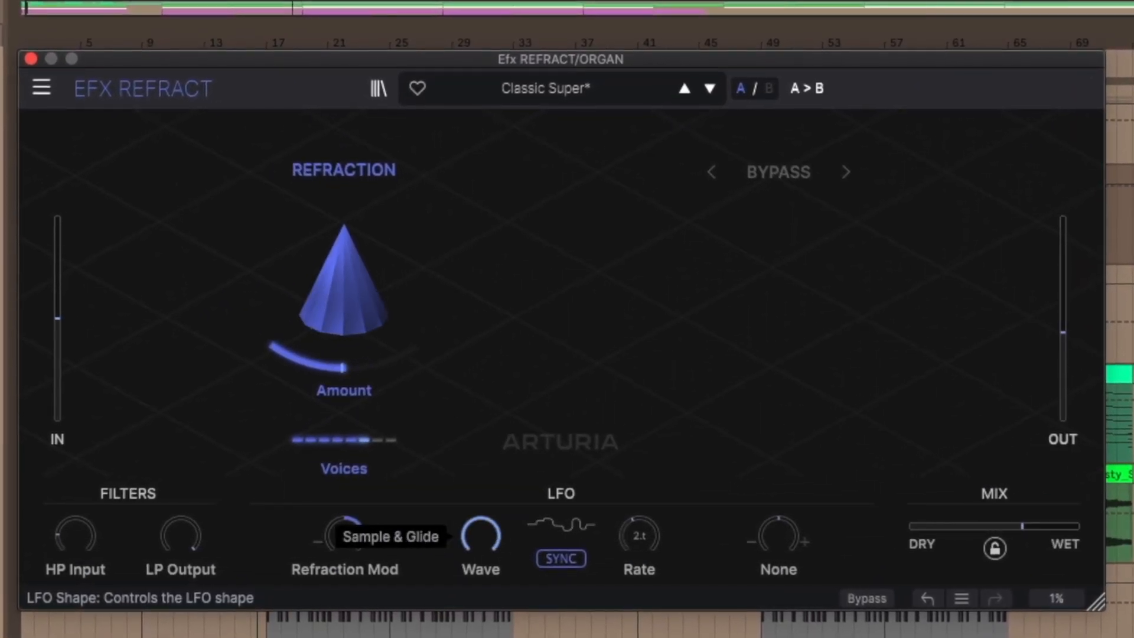
pyautogui.click(565, 560)
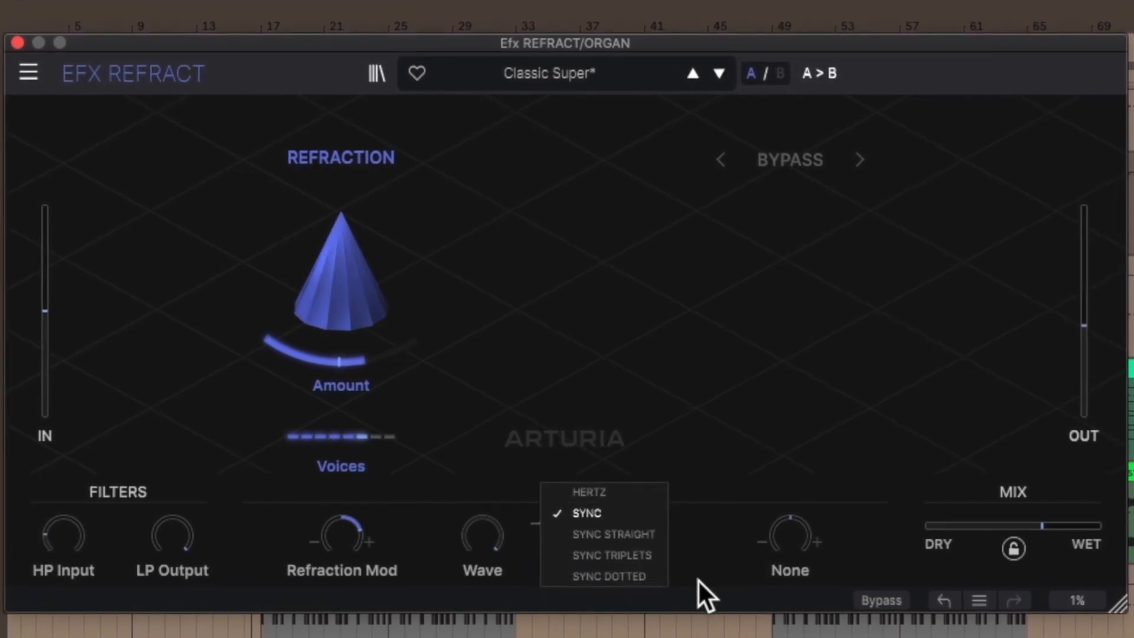
pyautogui.click(583, 491)
pyautogui.moveTo(646, 535)
pyautogui.moveTo(648, 536); pyautogui.dragTo(648, 493)
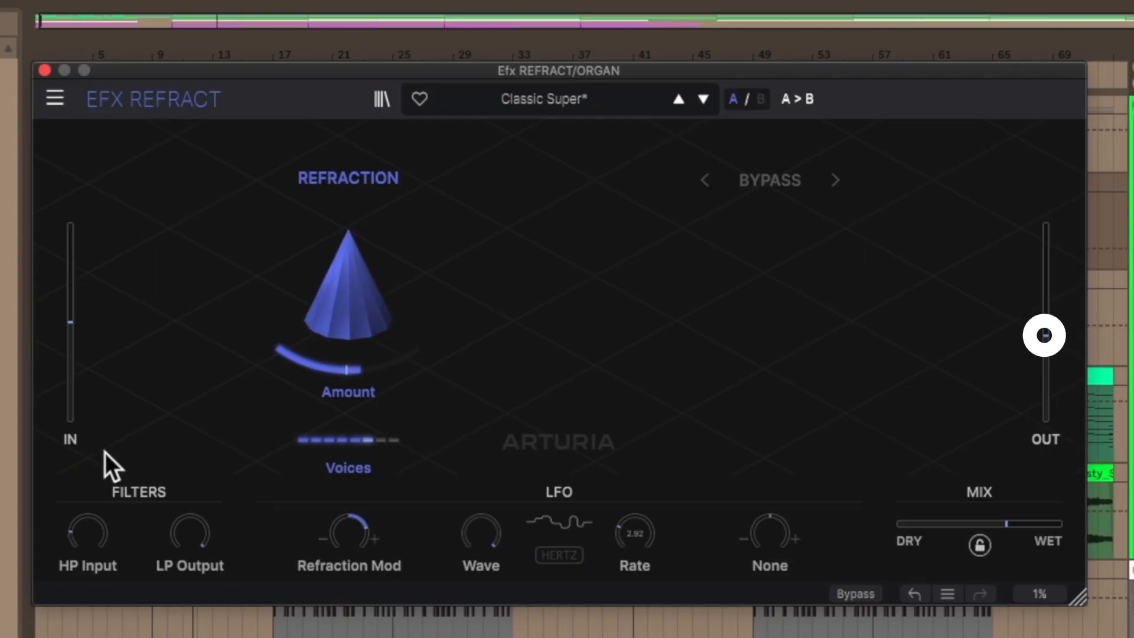
# Step: Compare the A and B settings and look through the preset library list
pyautogui.click(751, 97)
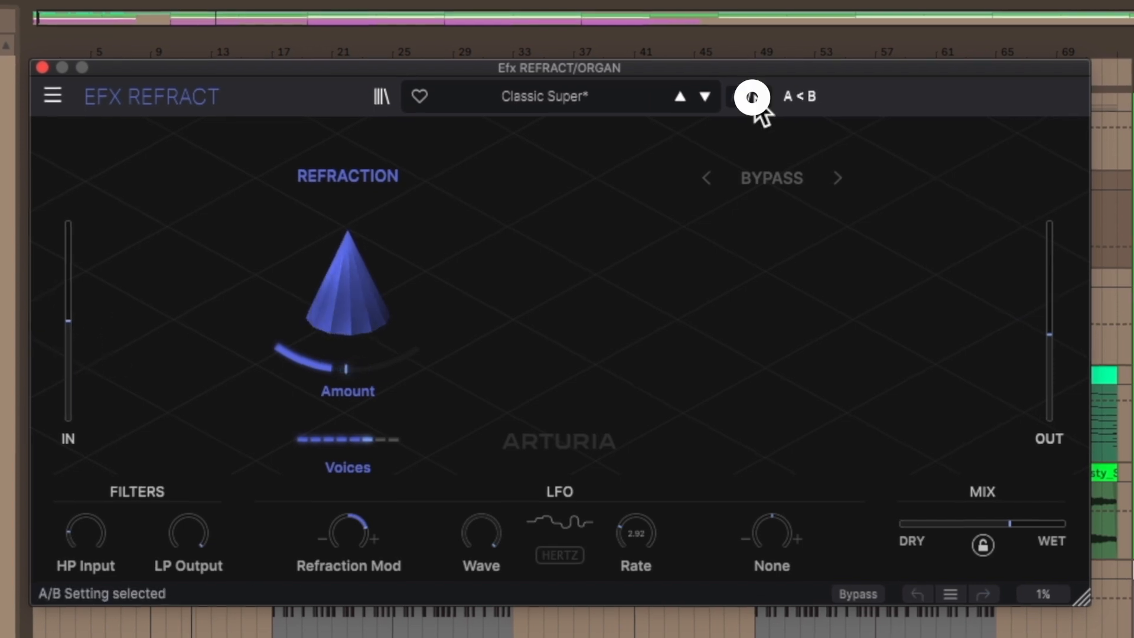
pyautogui.click(745, 93)
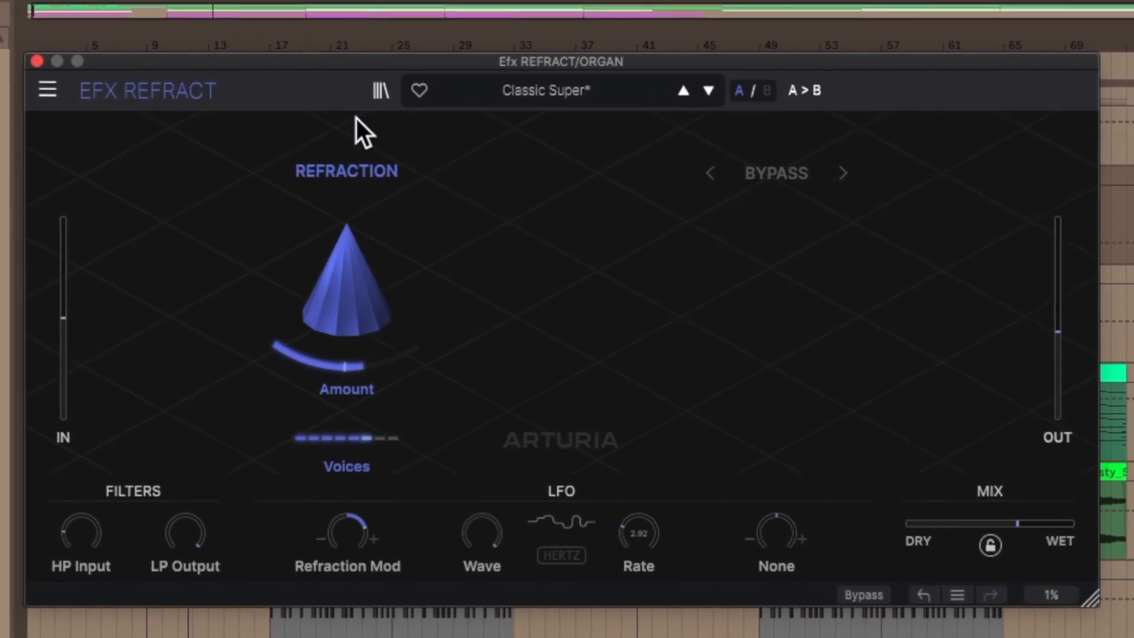
pyautogui.click(381, 92)
pyautogui.scroll(-10, 505, 352)
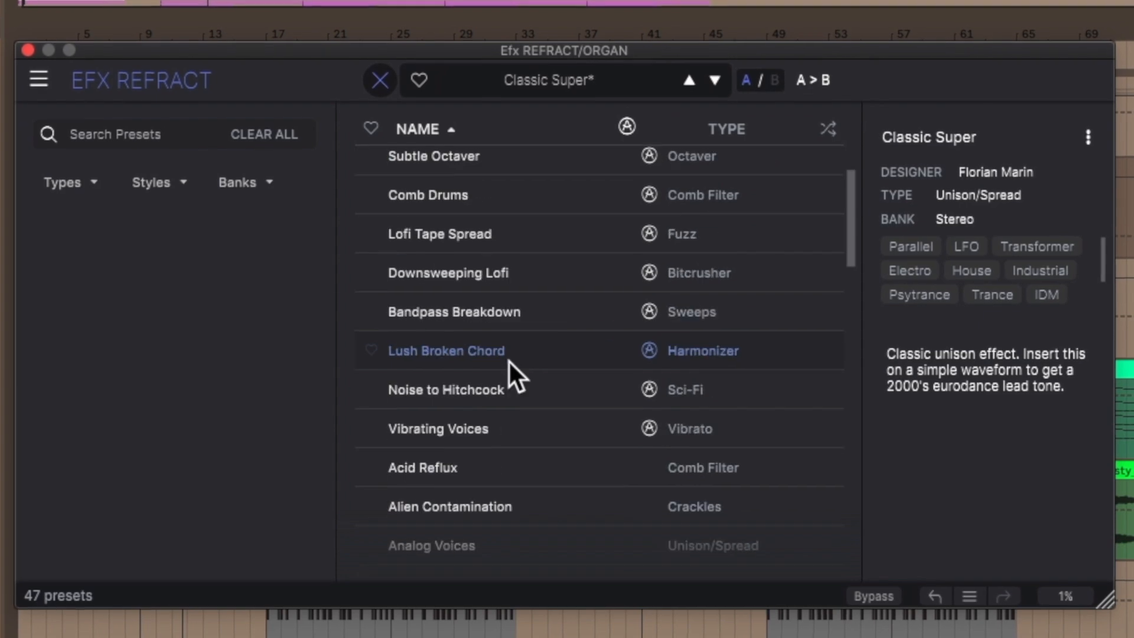
pyautogui.scroll(-10, 583, 477)
pyautogui.scroll(12, 586, 488)
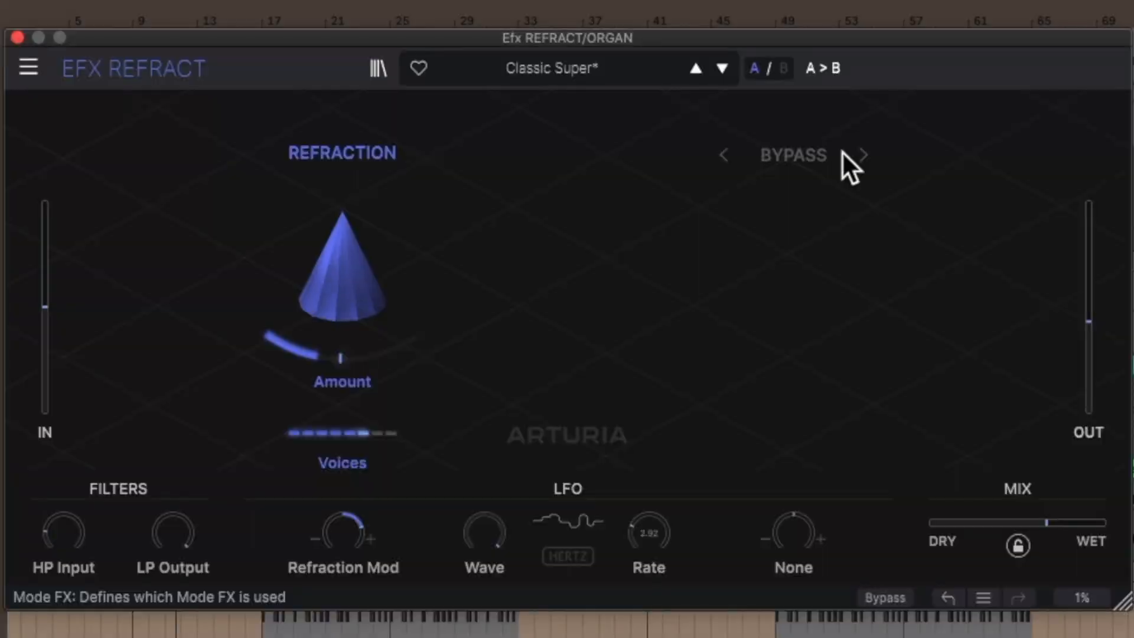
# Step: Set the second effect to Bandpass, lower its cutoff and apply positive Cutoff Mod
pyautogui.click(842, 155)
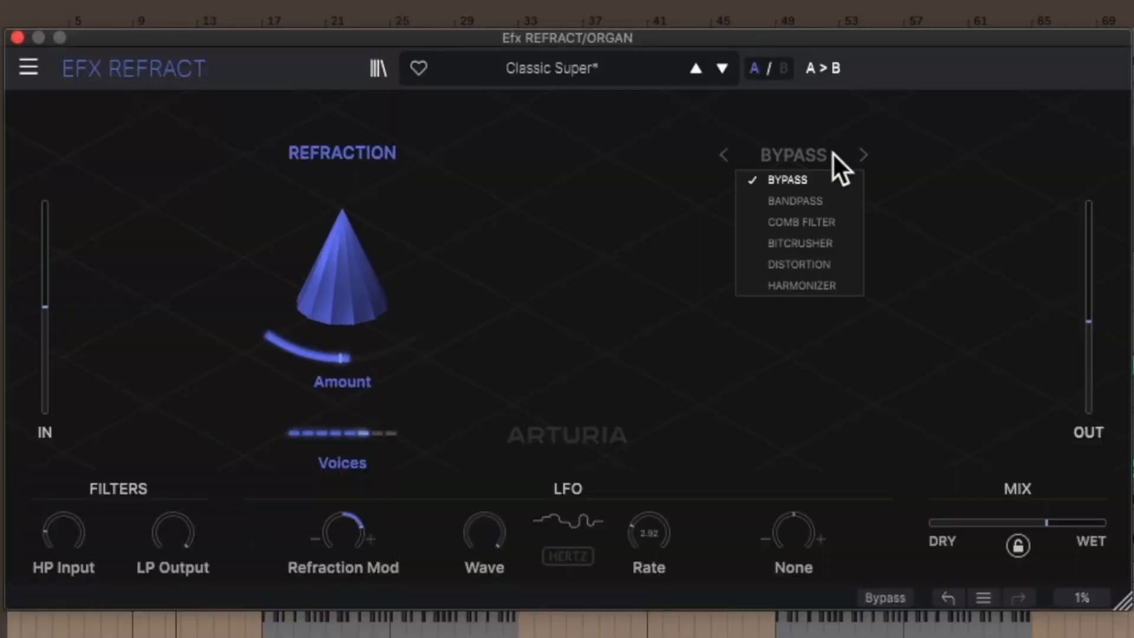
pyautogui.click(807, 194)
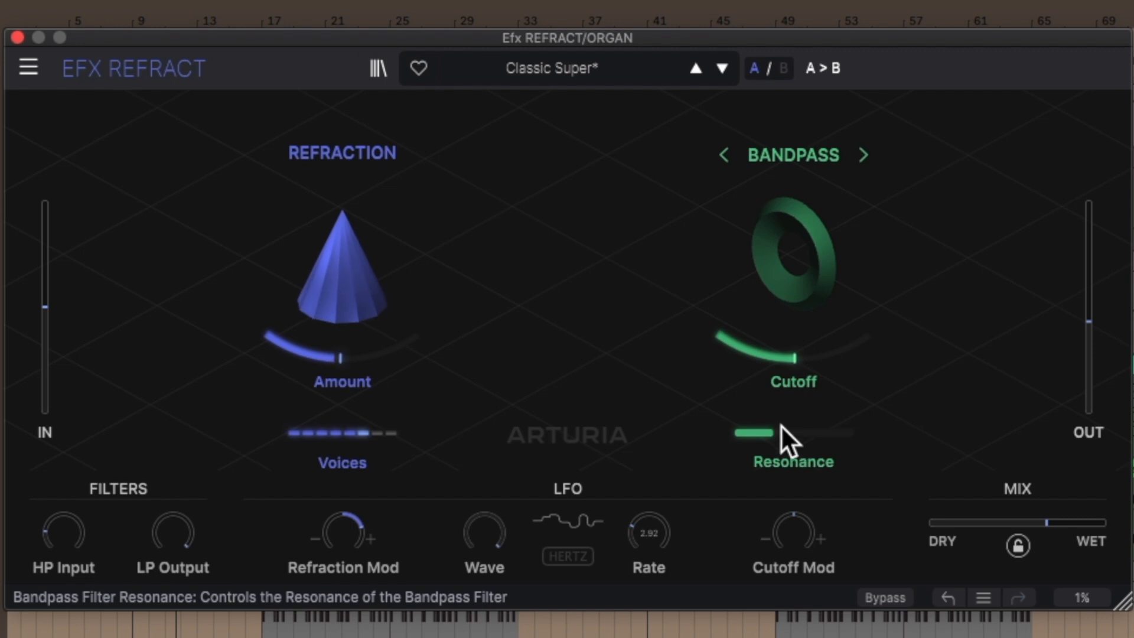
pyautogui.moveTo(793, 260); pyautogui.dragTo(793, 252)
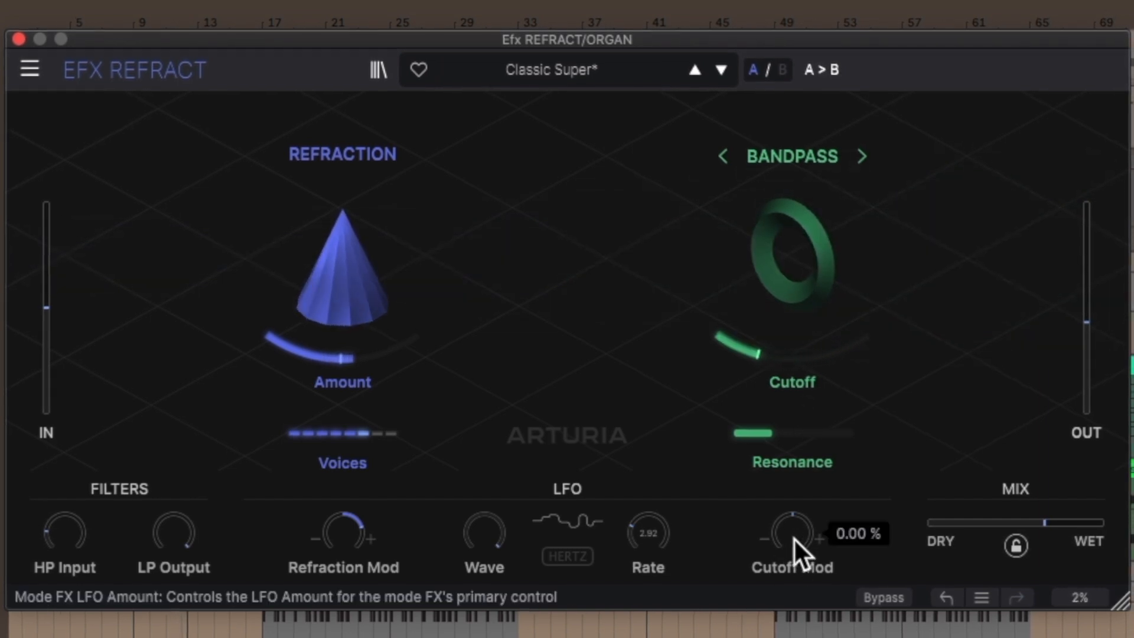
pyautogui.moveTo(786, 542); pyautogui.dragTo(755, 380)
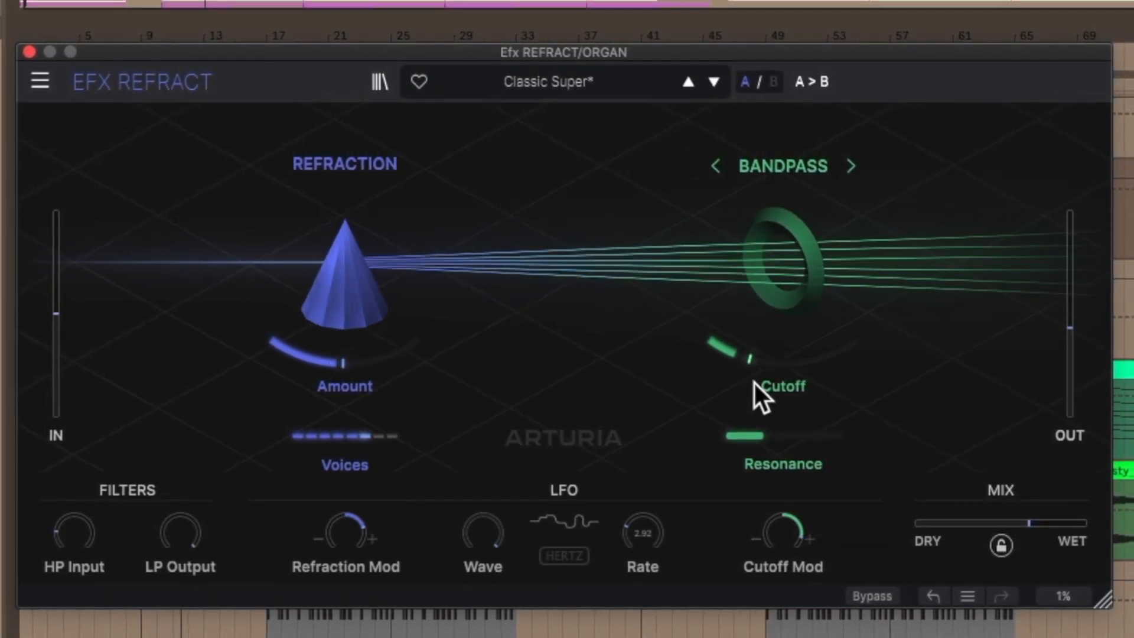
# Step: Return the LFO to a Sine wave and adjust its rate
pyautogui.moveTo(483, 531); pyautogui.dragTo(482, 555)
pyautogui.moveTo(626, 552)
pyautogui.mouseDown()
pyautogui.moveTo(626, 499)
pyautogui.moveTo(625, 539)
pyautogui.mouseUp()
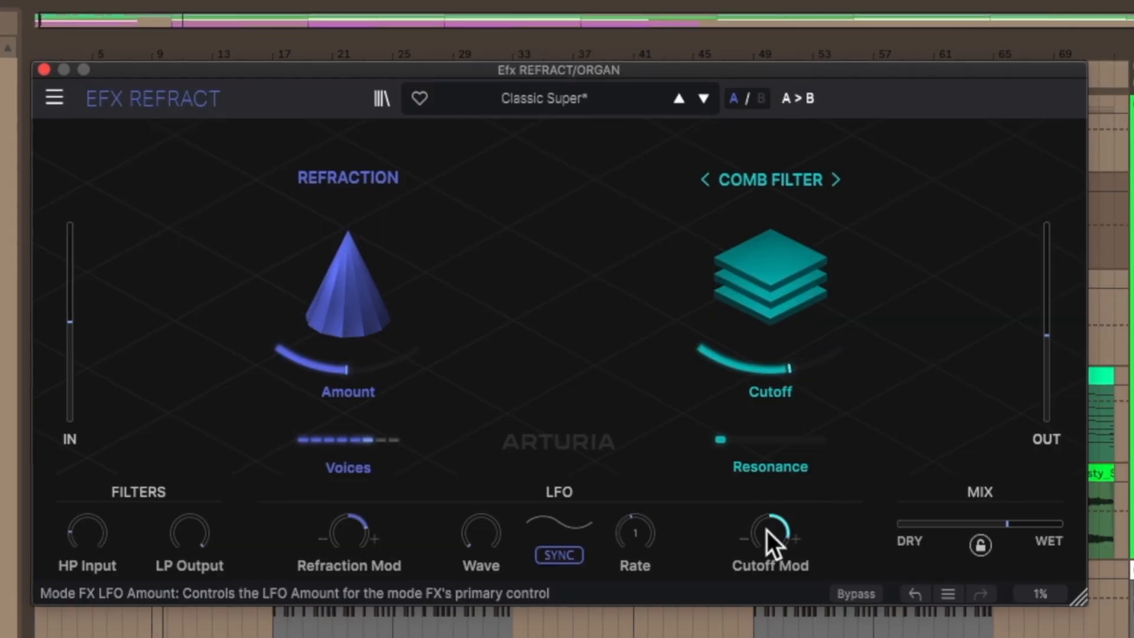
# Step: During playback, try the Comb Filter's Cutoff Mod at 100% and at negative amounts, with the LFO rate at 1/2.t bar
pyautogui.press('space')
pyautogui.click(766, 529)
pyautogui.moveTo(771, 531); pyautogui.dragTo(771, 520)
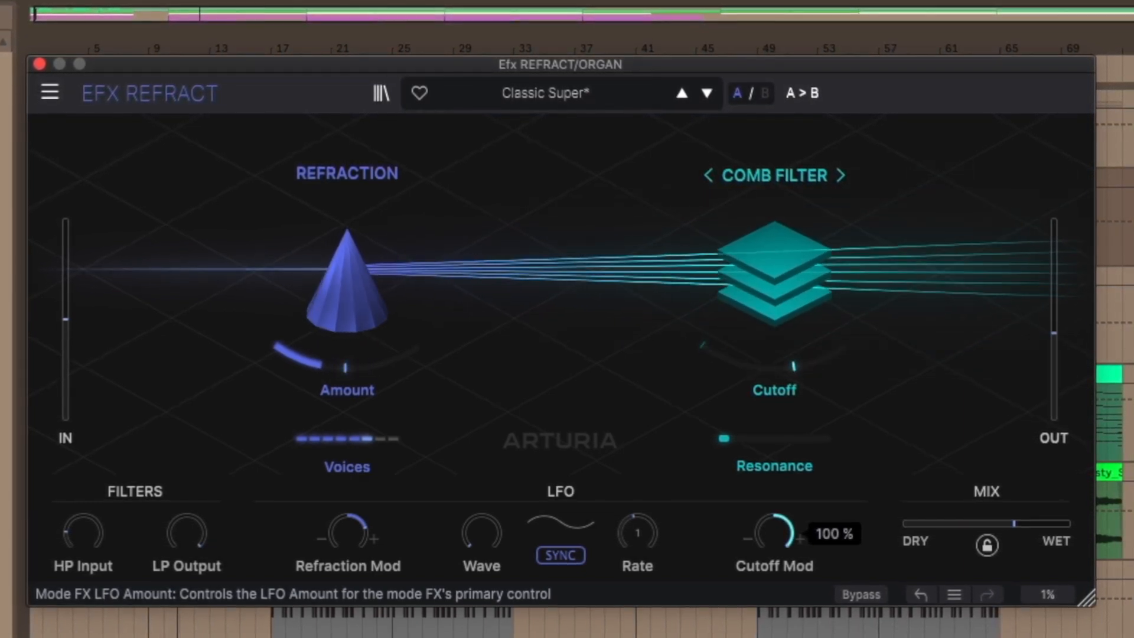
pyautogui.moveTo(781, 530); pyautogui.dragTo(781, 576)
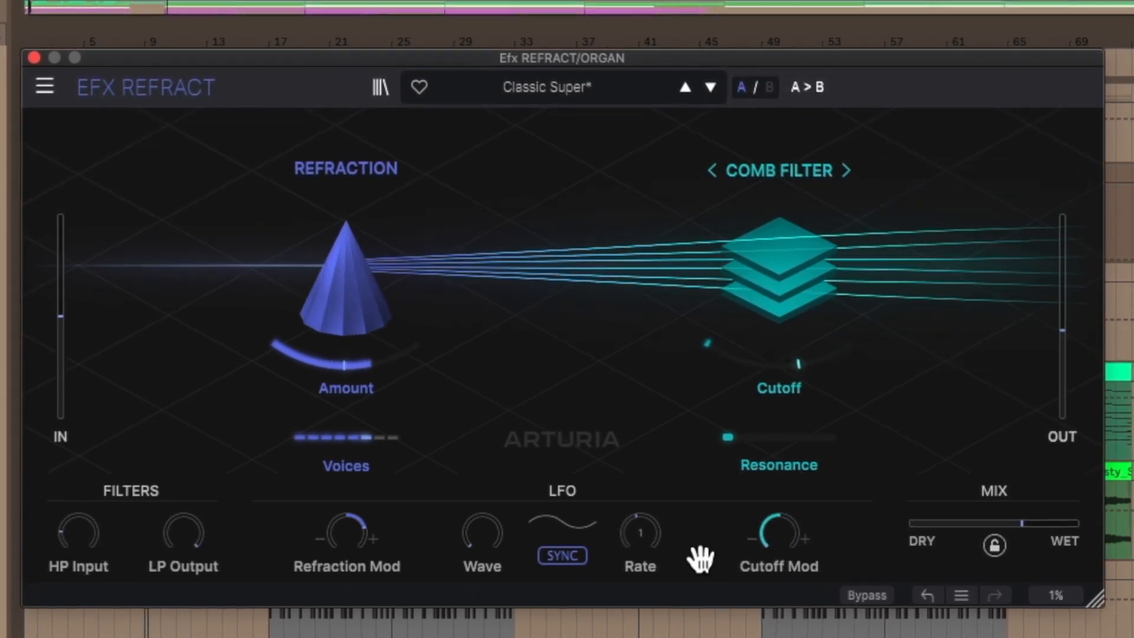
pyautogui.moveTo(620, 543); pyautogui.dragTo(620, 534)
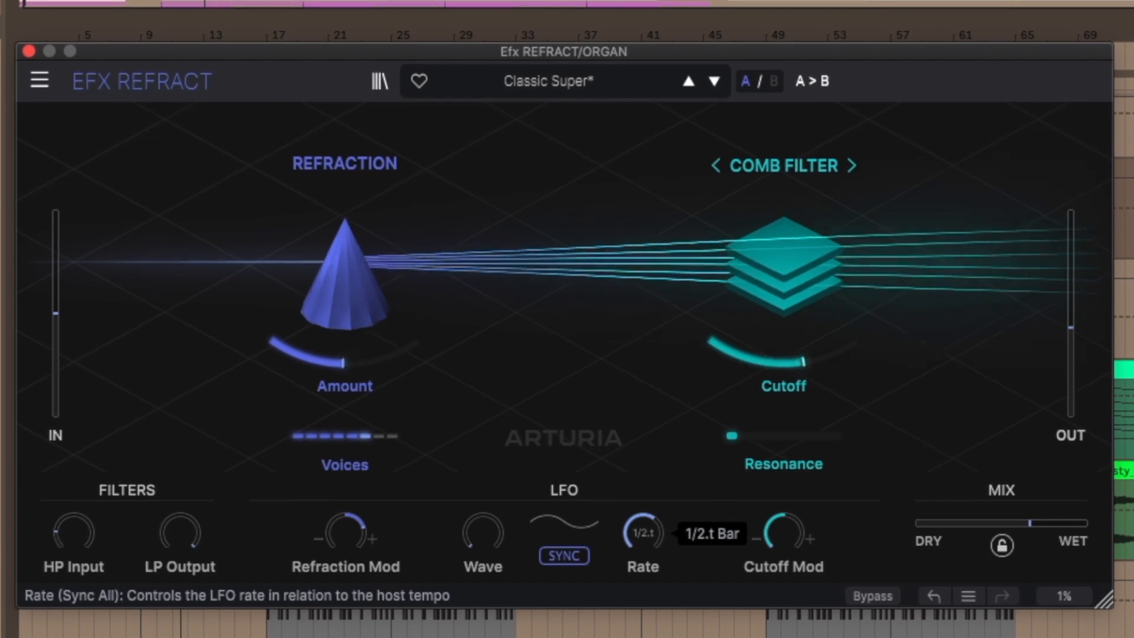
pyautogui.moveTo(782, 532); pyautogui.dragTo(782, 523)
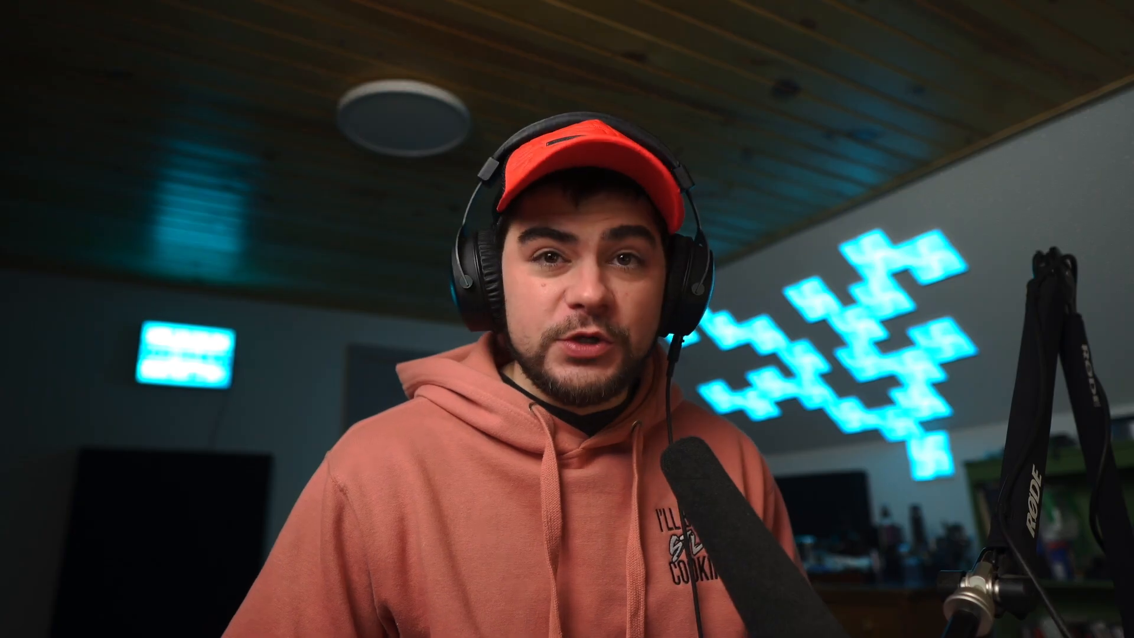
# Step: Play the track through the Bitcrusher with the LFO rate at 1.t and reduce Down Sample Mod to 13%
pyautogui.moveTo(732, 373)
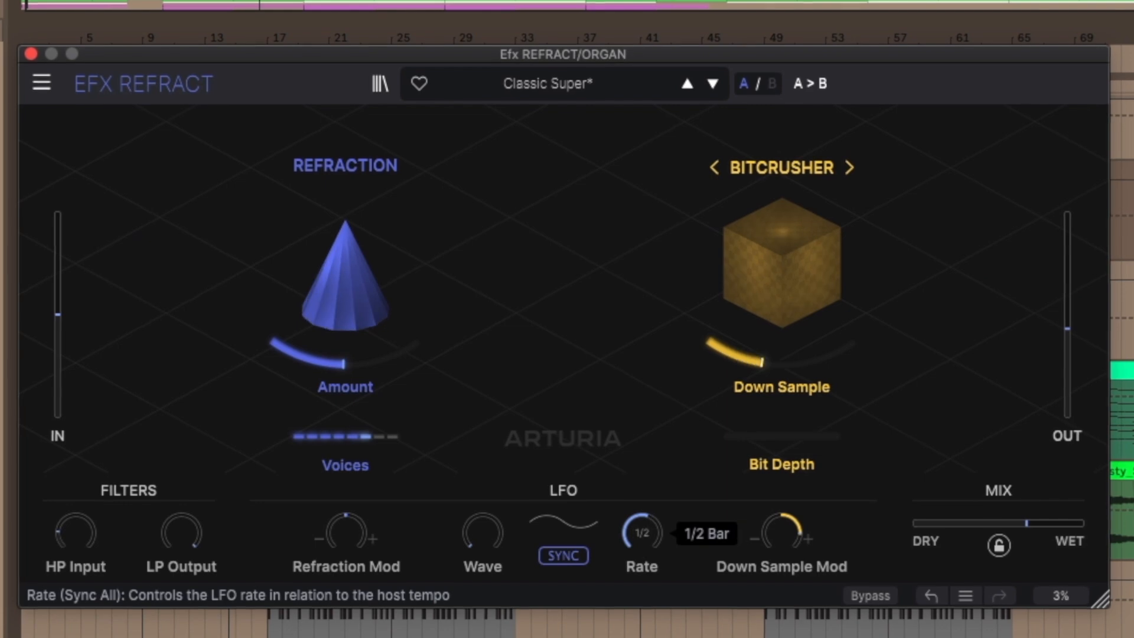
pyautogui.press('space')
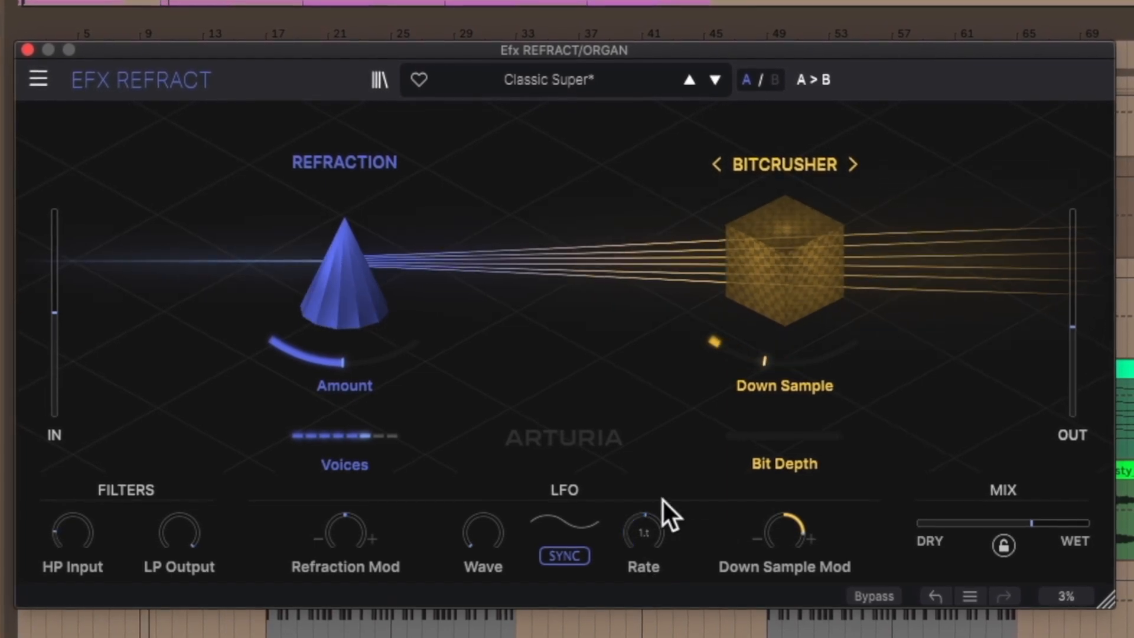
pyautogui.moveTo(785, 535); pyautogui.dragTo(785, 540)
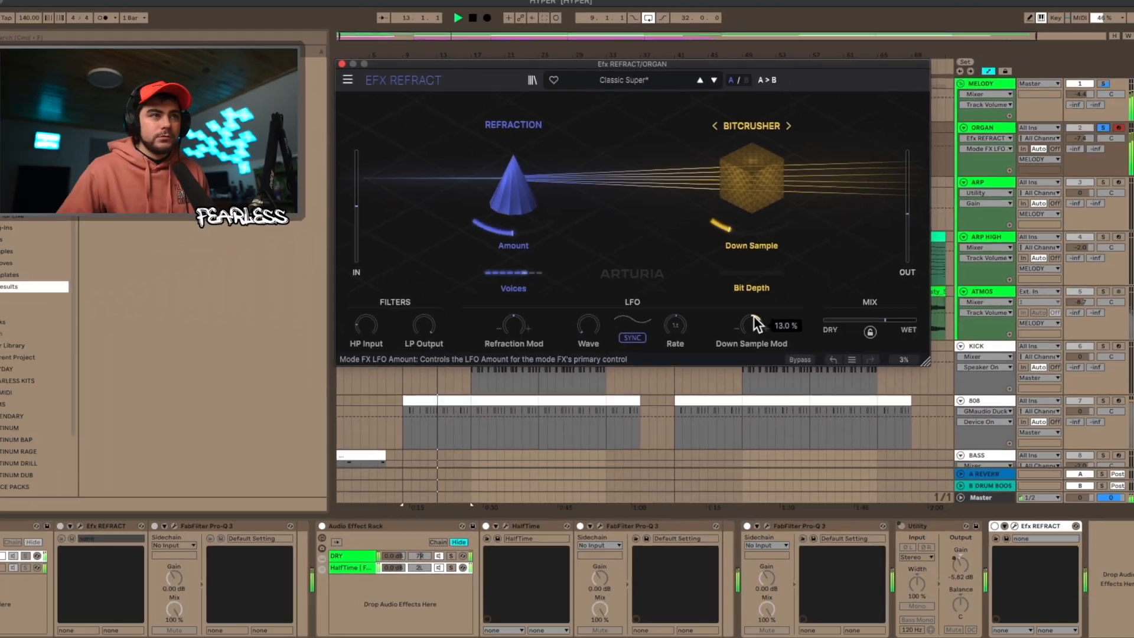
# Step: Reduce the Bitcrusher's Bit Depth to 4.23 bits during playback, and ease the reduction back slightly
pyautogui.press('space')
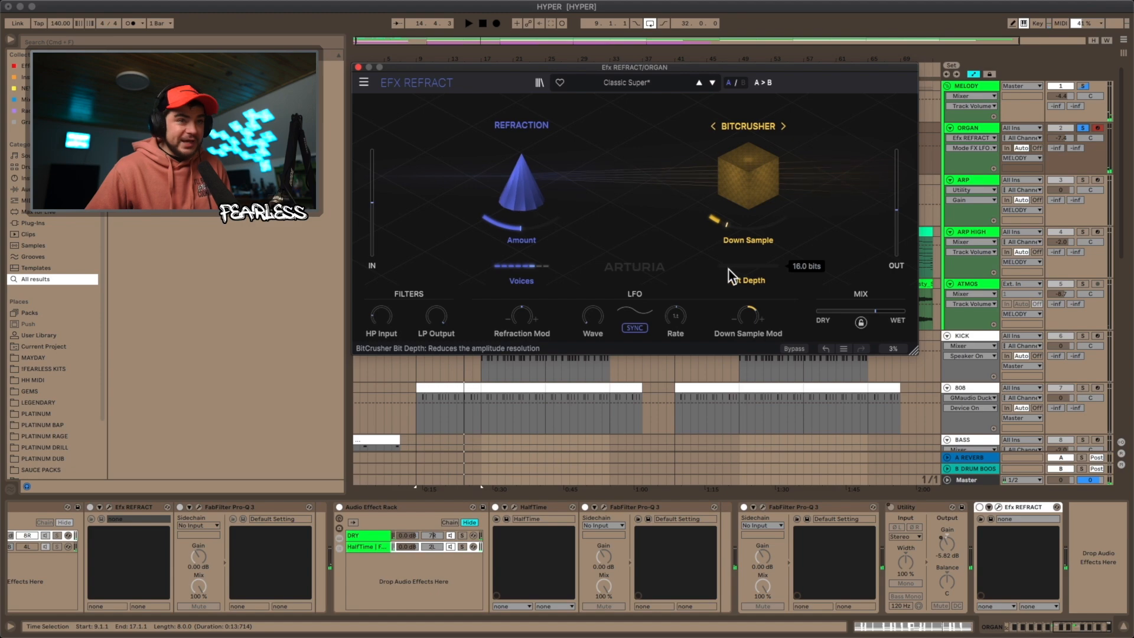
pyautogui.press('space')
pyautogui.moveTo(738, 269); pyautogui.dragTo(738, 199)
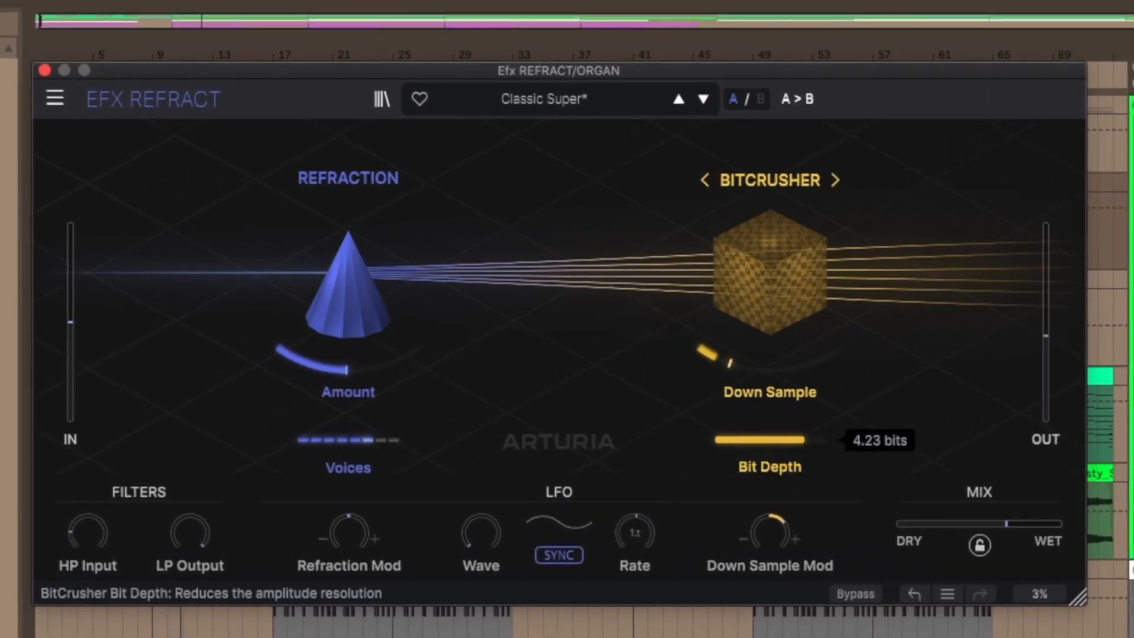
pyautogui.moveTo(760, 439); pyautogui.dragTo(760, 434)
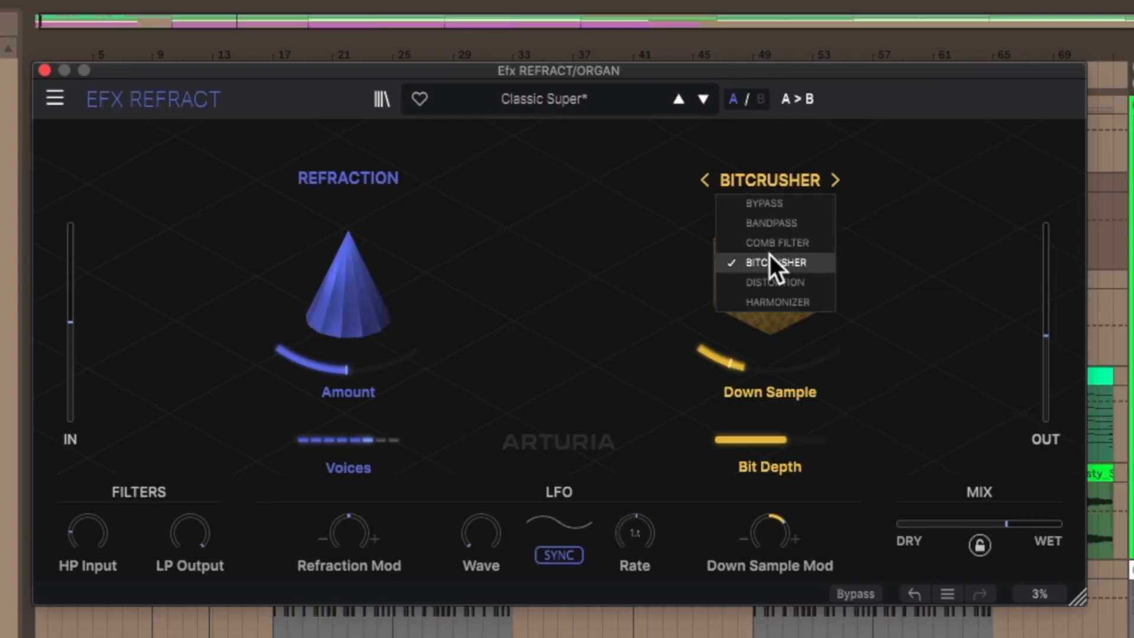
# Step: Switch the second effect to Distortion and view its algorithm choices, keeping Tape
pyautogui.click(767, 282)
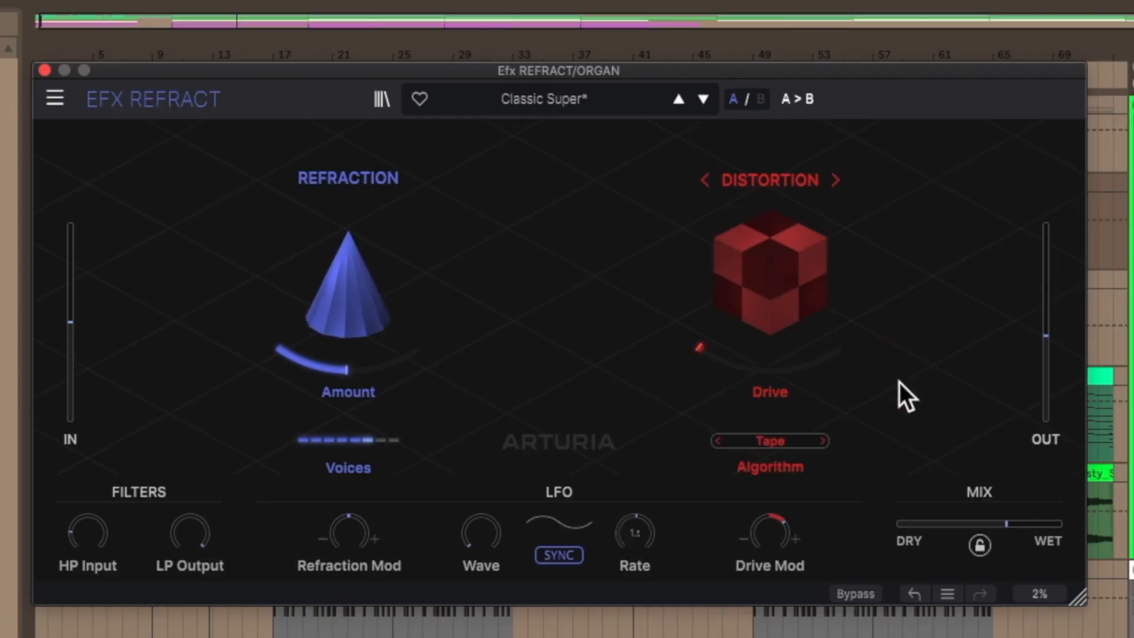
pyautogui.click(771, 440)
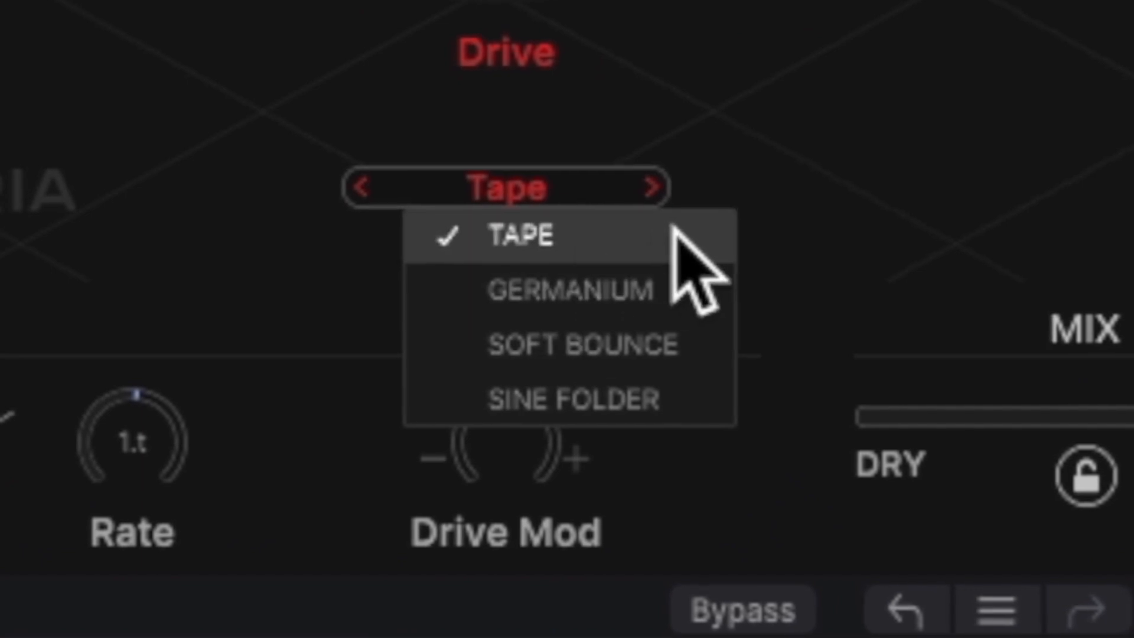
pyautogui.click(877, 275)
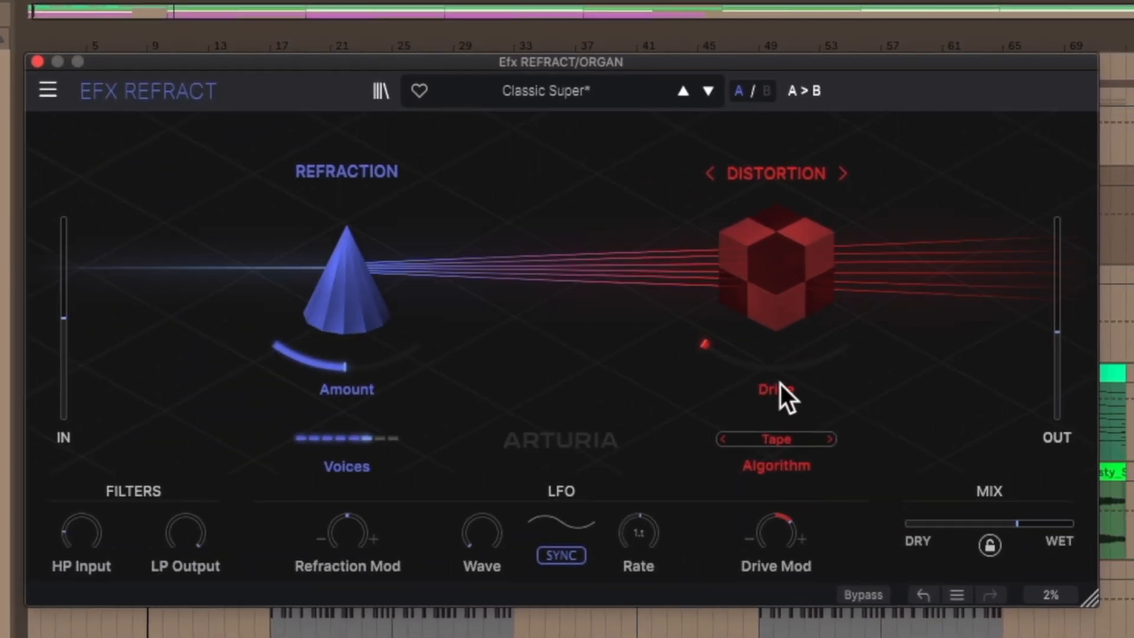
# Step: Adjust the Drive of the Tape distortion on the organ track
pyautogui.moveTo(731, 374); pyautogui.dragTo(705, 389)
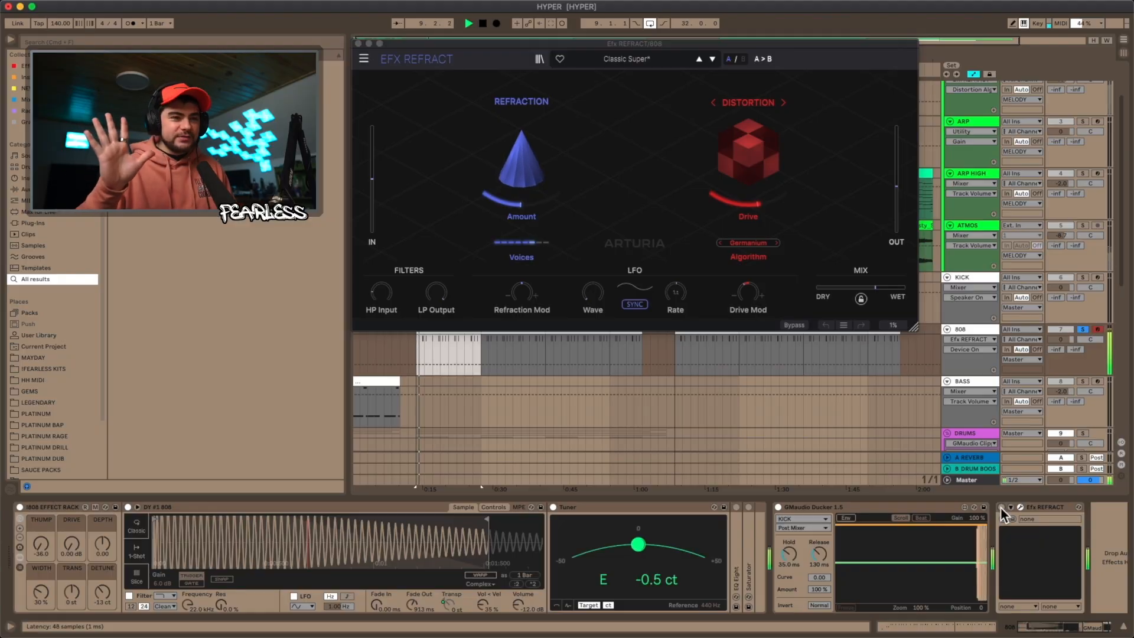
# Step: Turn on Efx REFRACT on the 808 track, and set its refraction Amount to minimum and Voices to 1
pyautogui.click(1005, 508)
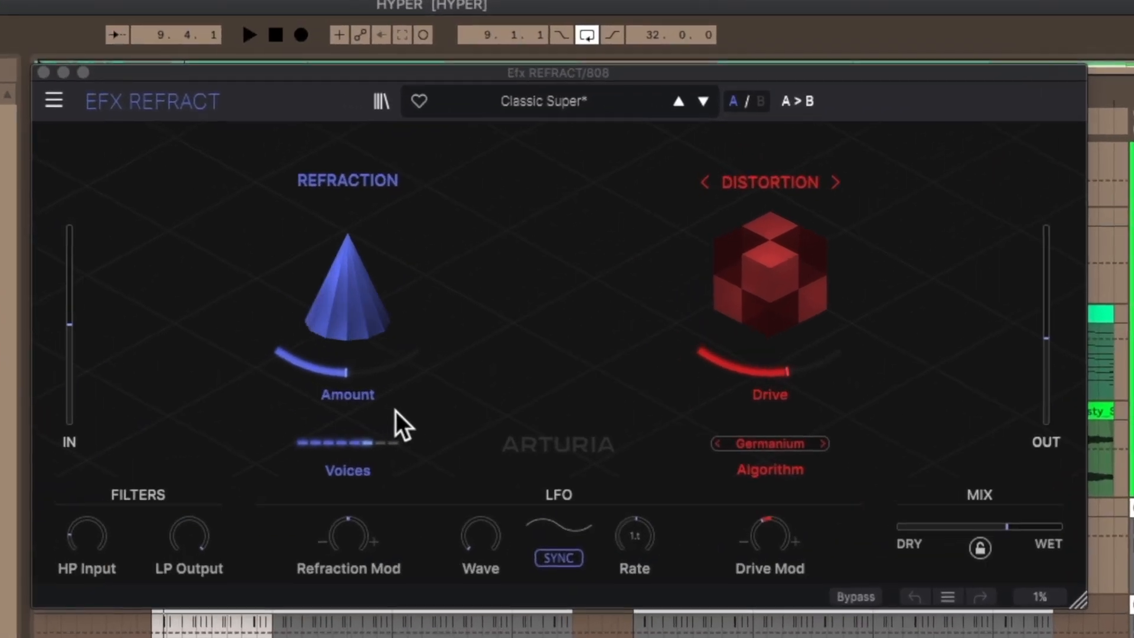
pyautogui.press('space')
pyautogui.moveTo(346, 377); pyautogui.dragTo(375, 395)
pyautogui.press('space')
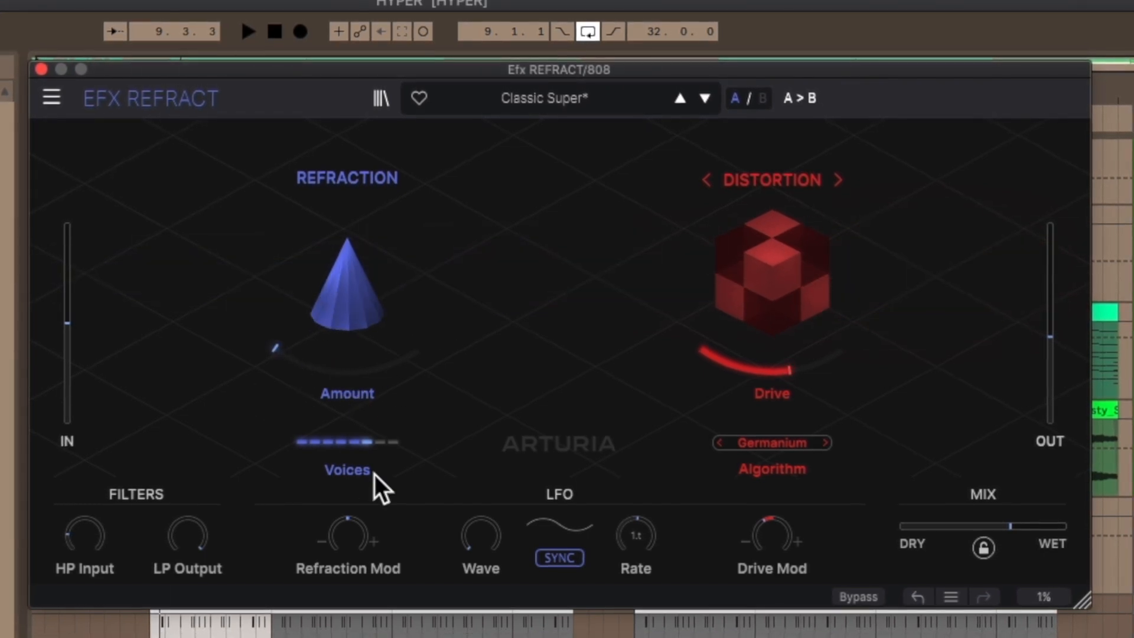
pyautogui.moveTo(354, 446); pyautogui.dragTo(354, 502)
pyautogui.moveTo(353, 540)
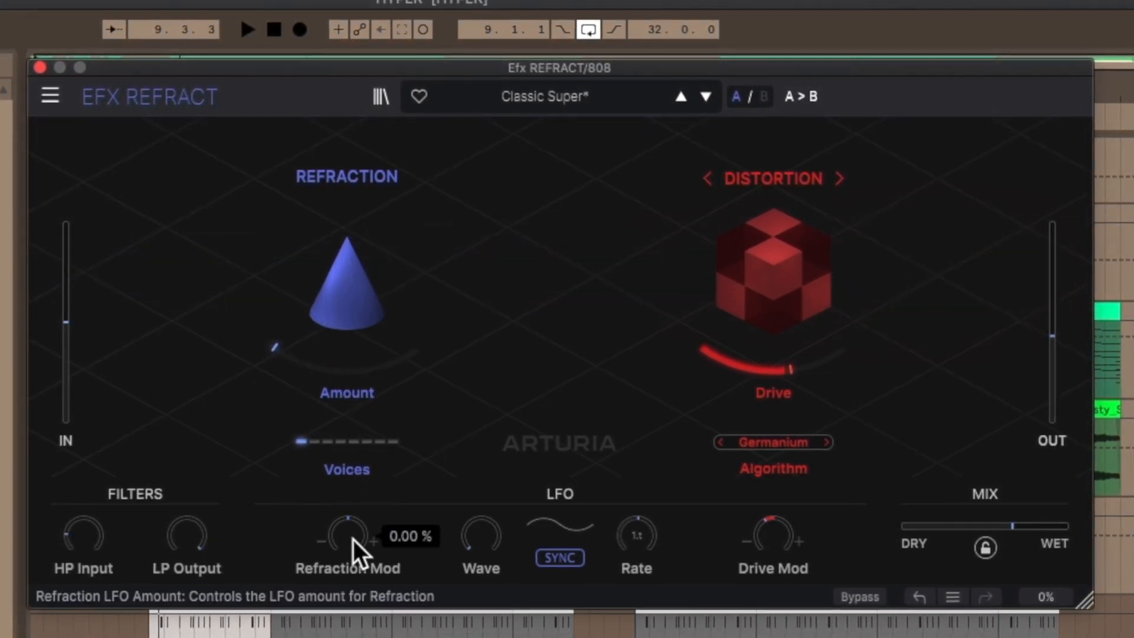
# Step: Audition the 808 through the Germanium, Soft Bounce and Sine Folder distortion algorithms during playback
pyautogui.press('space')
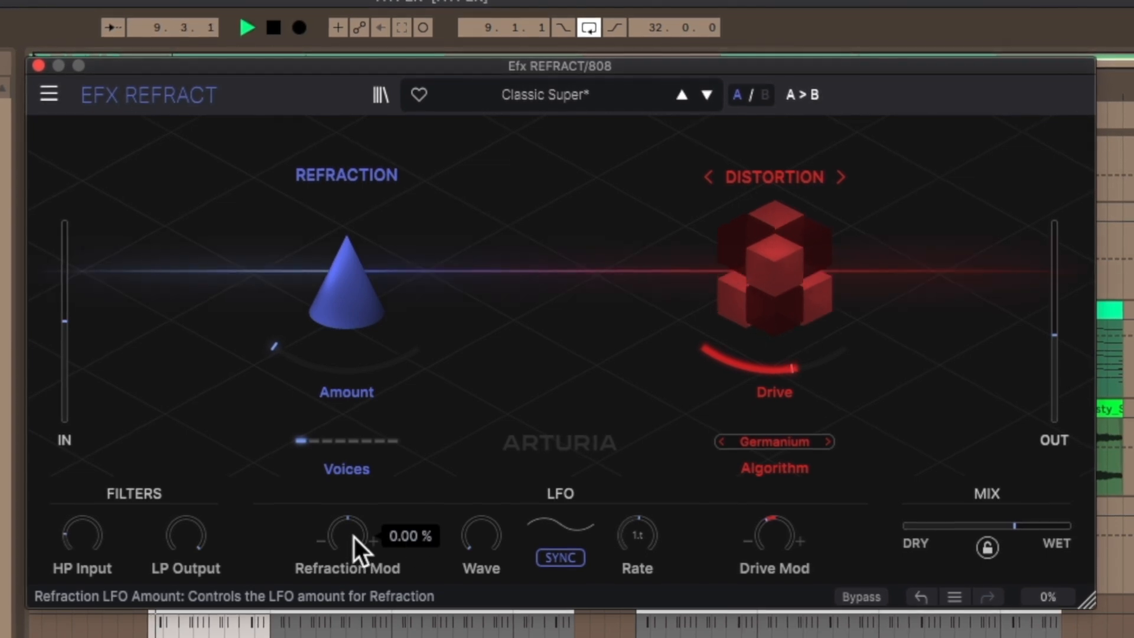
pyautogui.press('space')
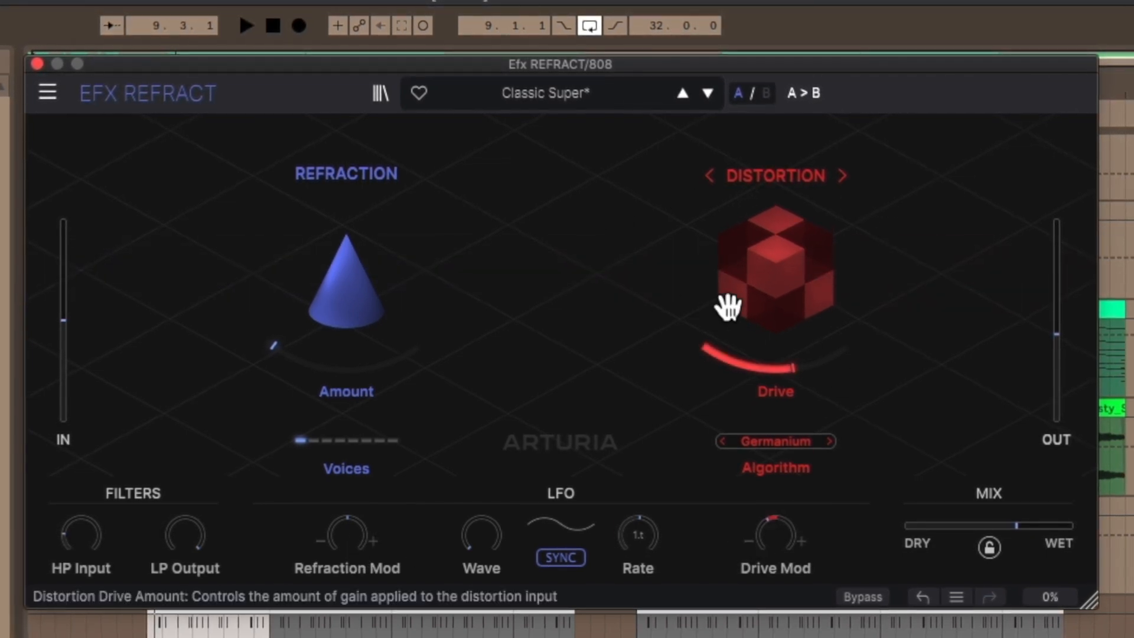
pyautogui.press('space')
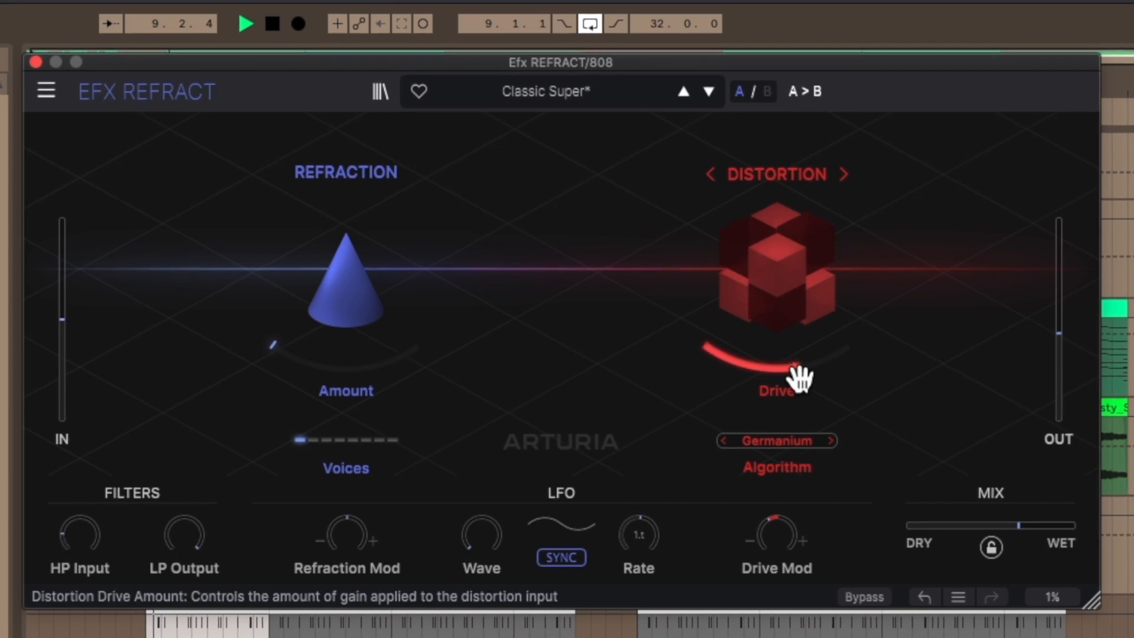
pyautogui.click(830, 441)
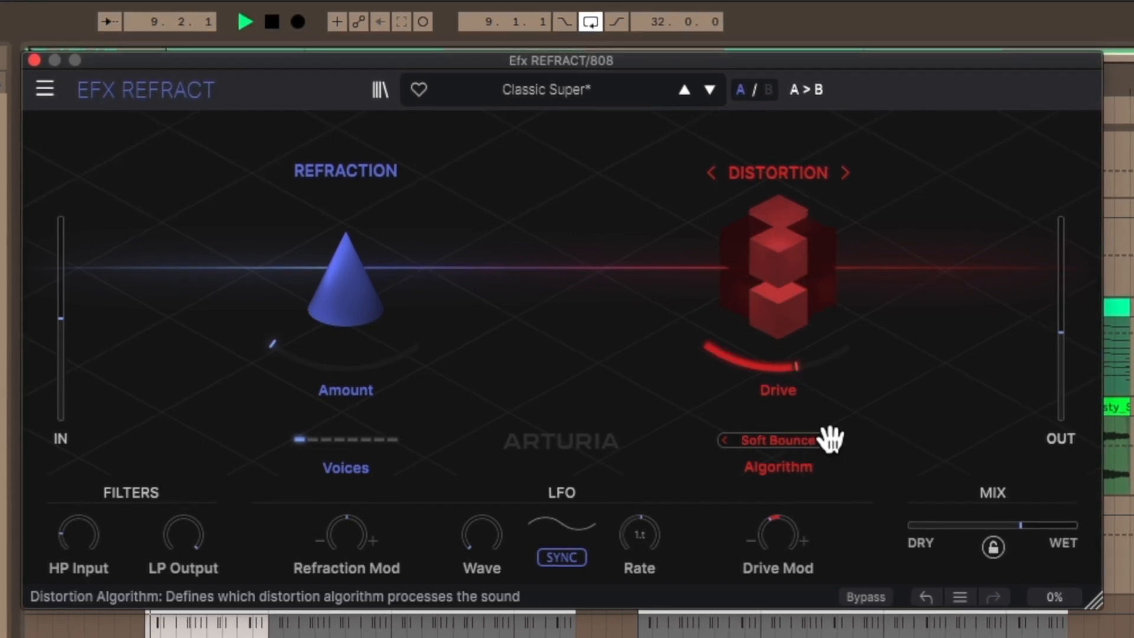
pyautogui.moveTo(794, 356); pyautogui.dragTo(794, 355)
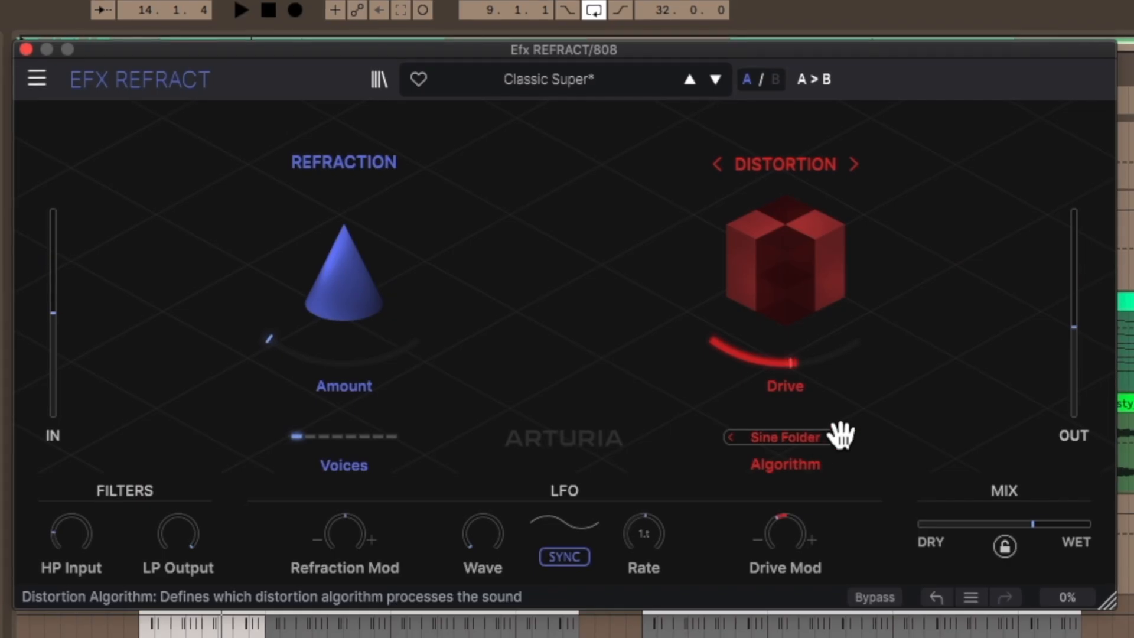
pyautogui.moveTo(797, 364)
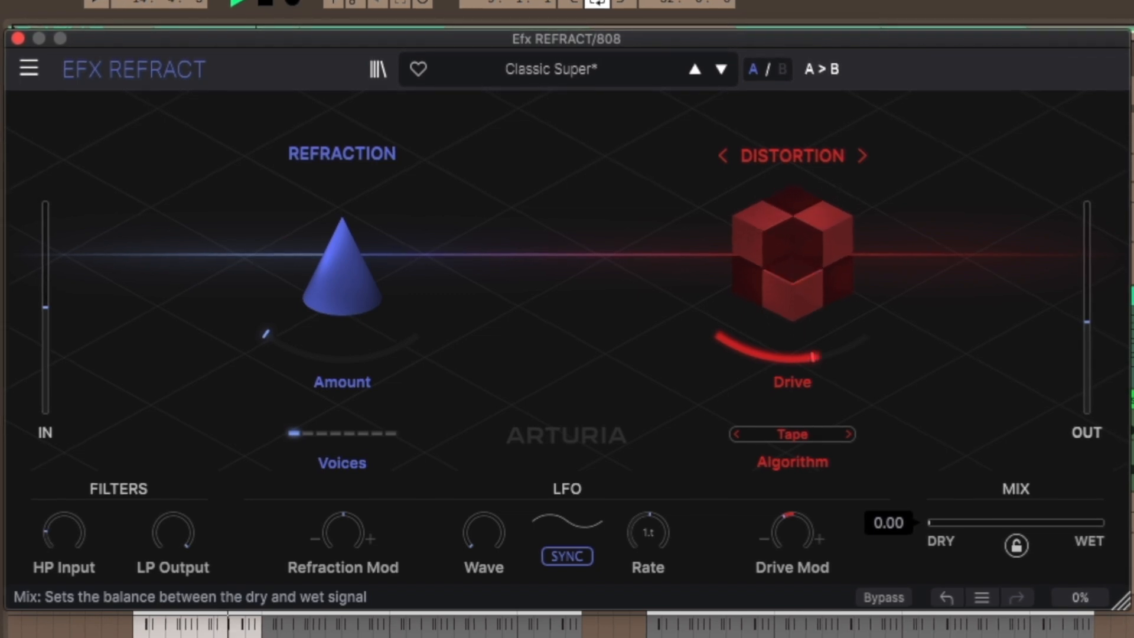
# Step: Lower the 808's HP Input filter to its minimum and try the Mix fully dry and fully wet, leaving it mostly dry
pyautogui.moveTo(1096, 523); pyautogui.dragTo(433, 530)
pyautogui.moveTo(62, 534); pyautogui.dragTo(63, 533)
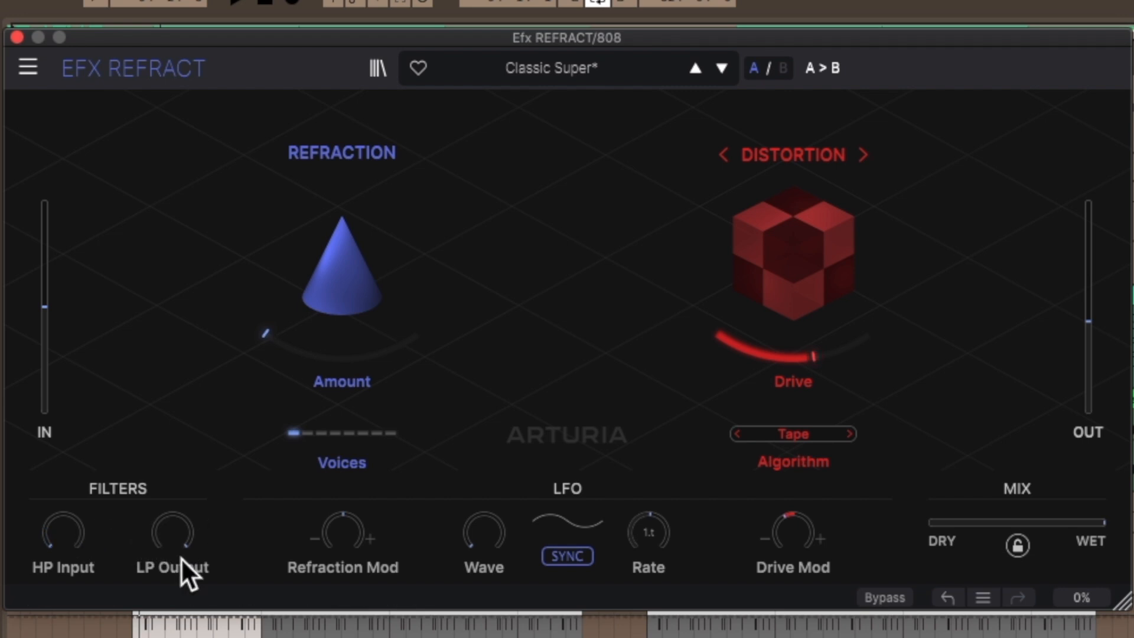
pyautogui.press('space')
pyautogui.moveTo(1098, 523); pyautogui.dragTo(961, 527)
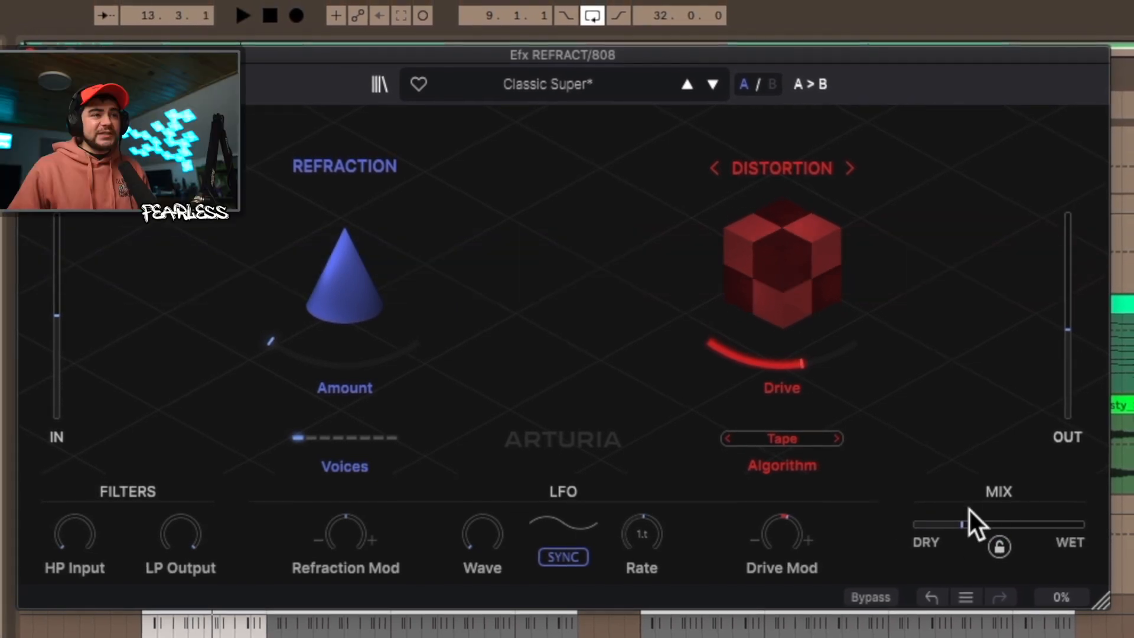
# Step: With the Mix mostly dry, cycle the 808's distortion algorithm through Germanium and Soft Bounce and back to Tape
pyautogui.click(832, 440)
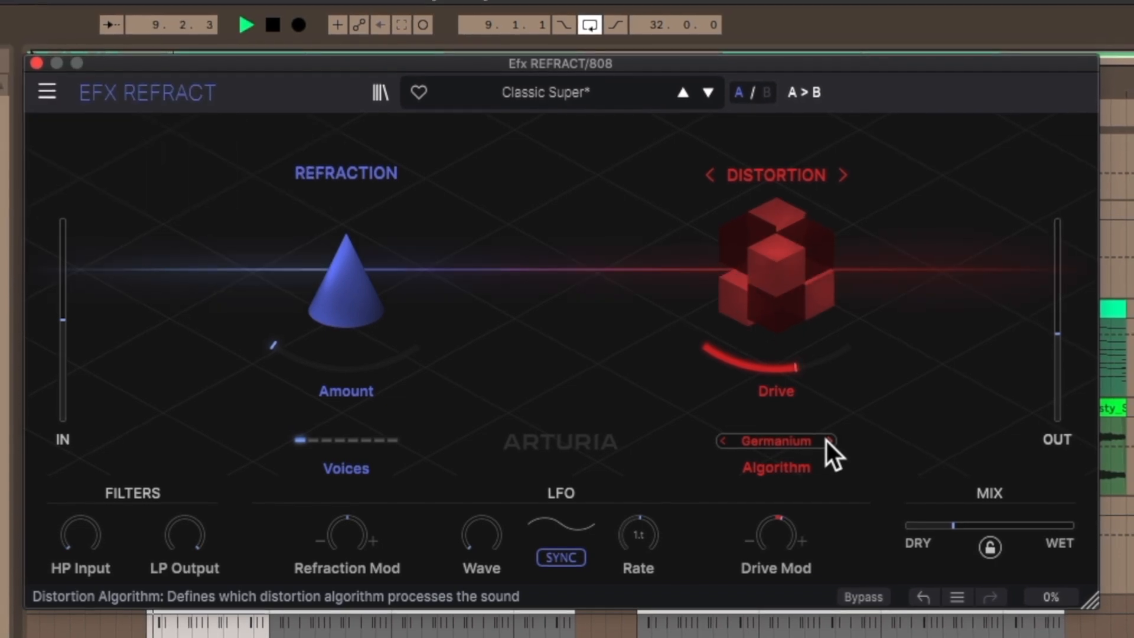
pyautogui.click(826, 441)
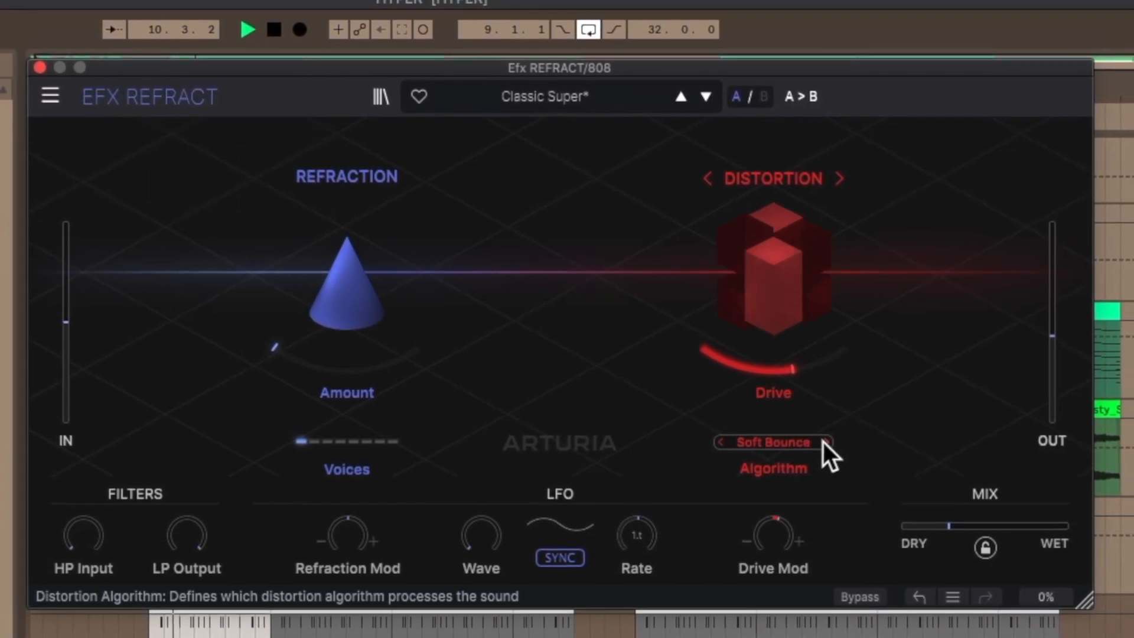
pyautogui.press('space')
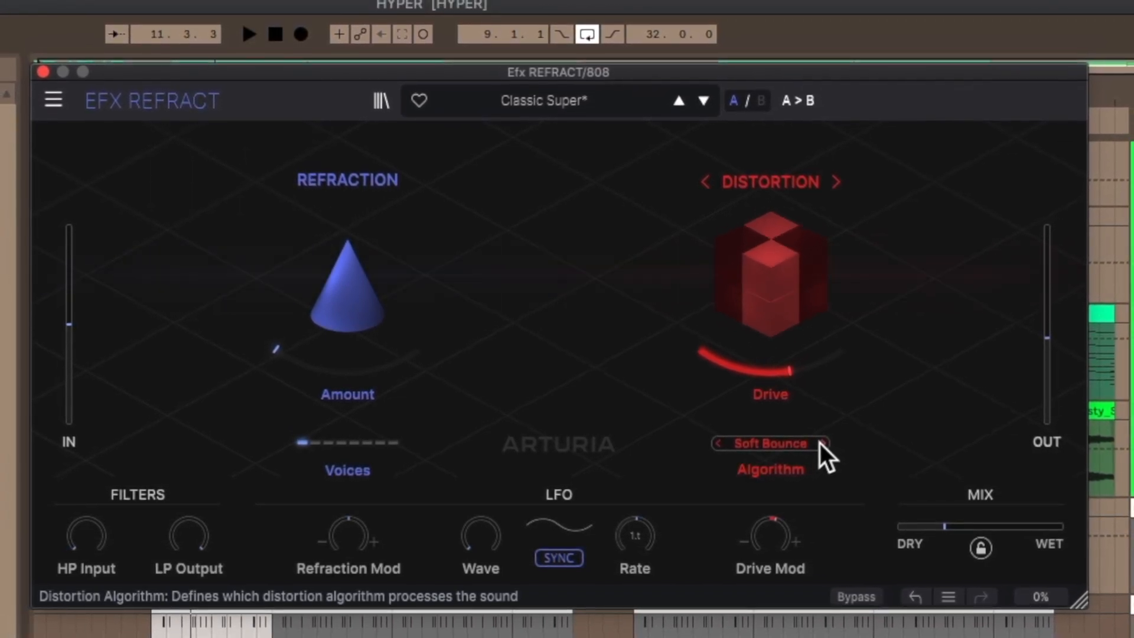
pyautogui.click(821, 443)
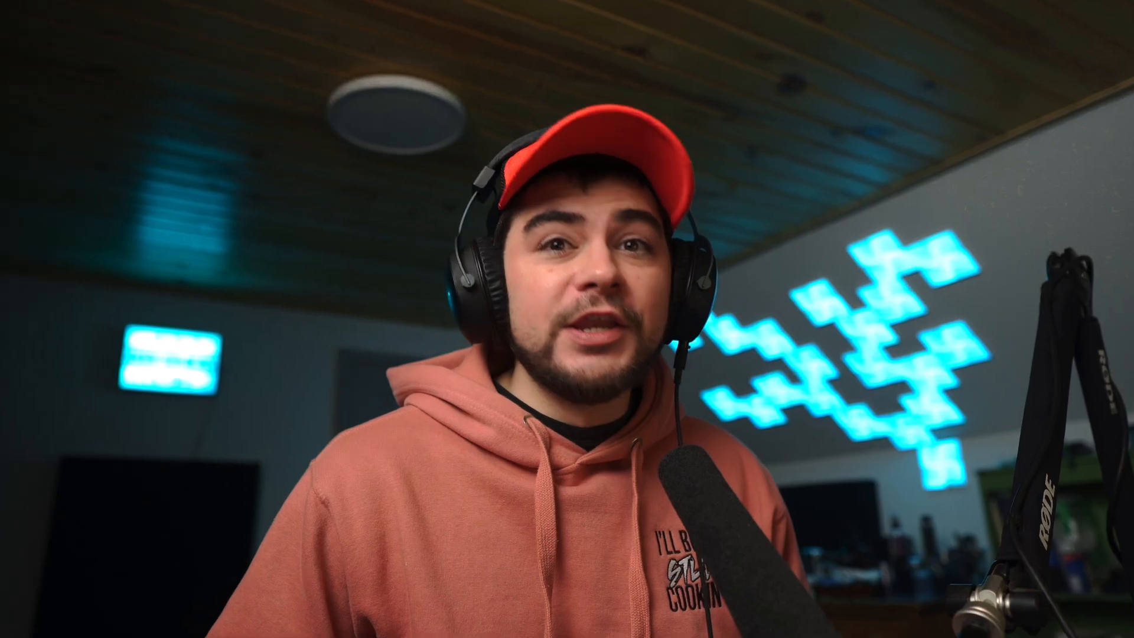
pyautogui.click(821, 443)
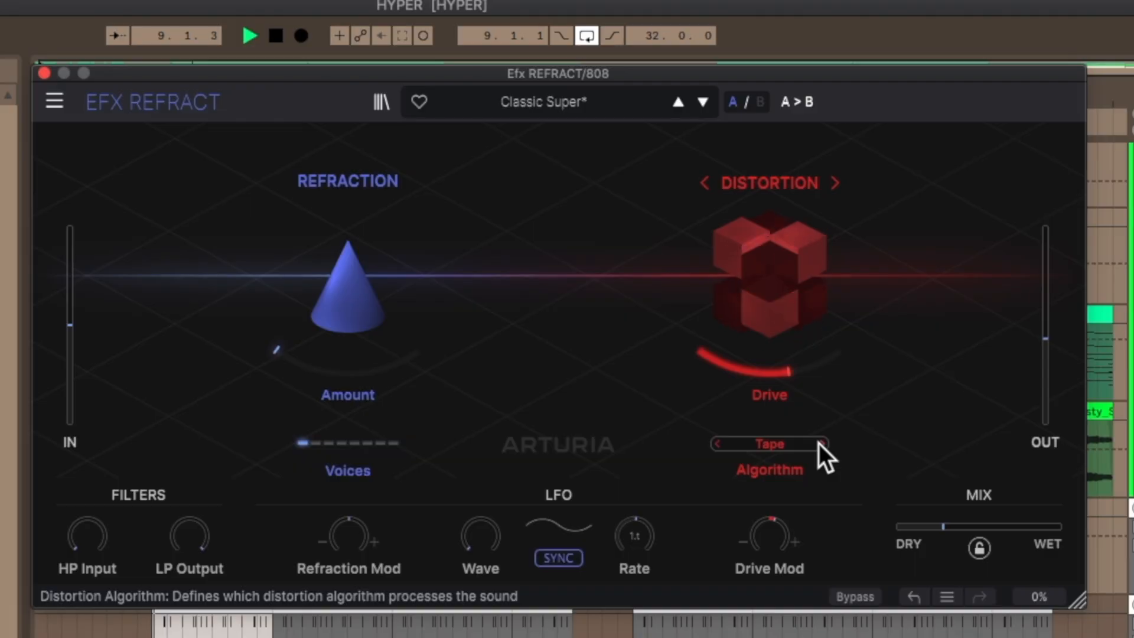
# Step: Sweep the Tape Drive from 1.60 dB up to 40.4 dB during playback, and switch the second effect to Harmonizer
pyautogui.moveTo(784, 374); pyautogui.dragTo(784, 431)
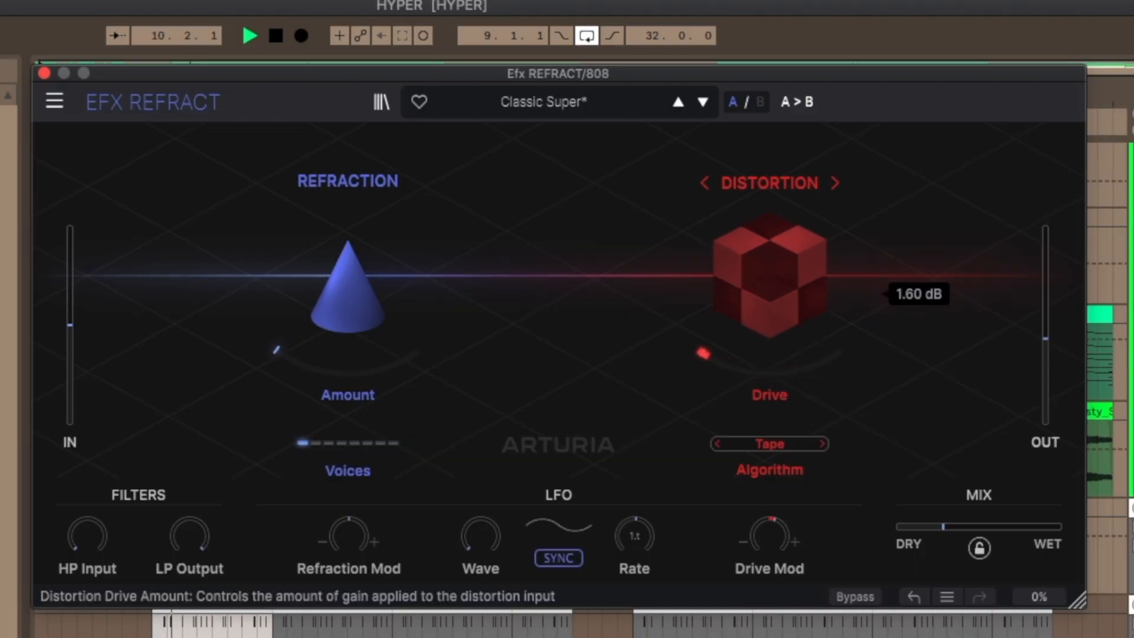
pyautogui.moveTo(784, 367); pyautogui.dragTo(784, 355)
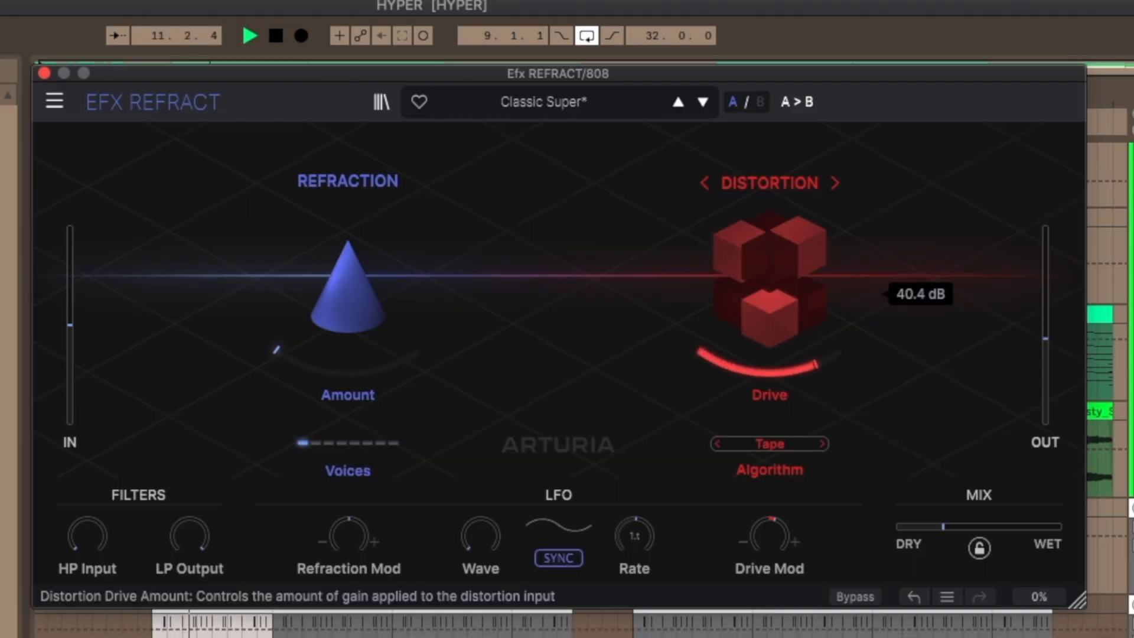
pyautogui.press('space')
pyautogui.click(777, 175)
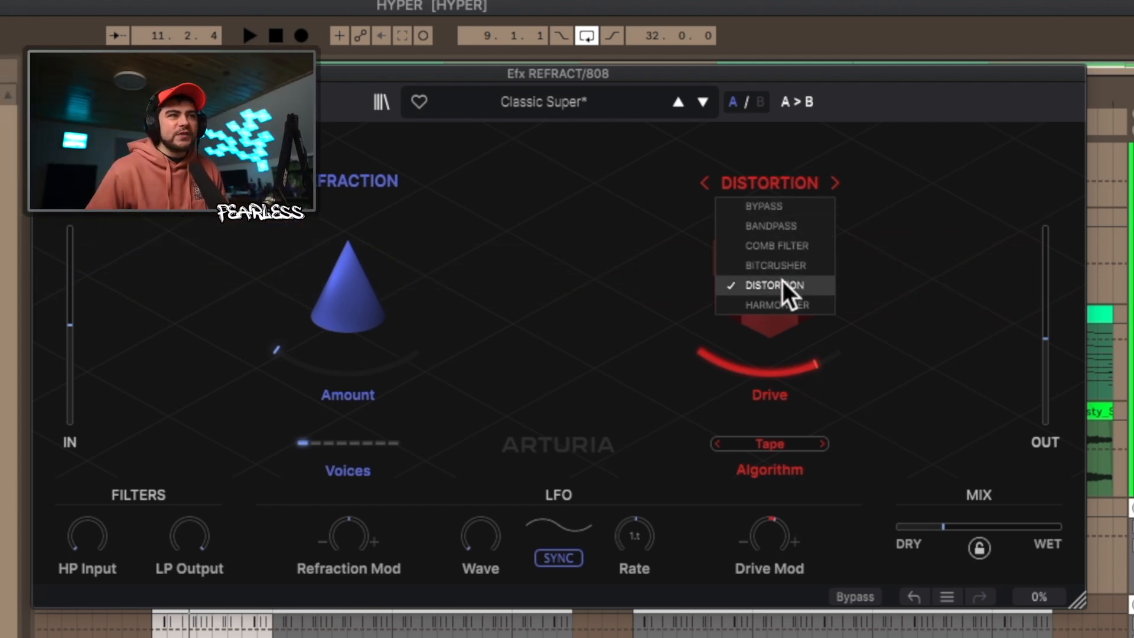
pyautogui.click(783, 302)
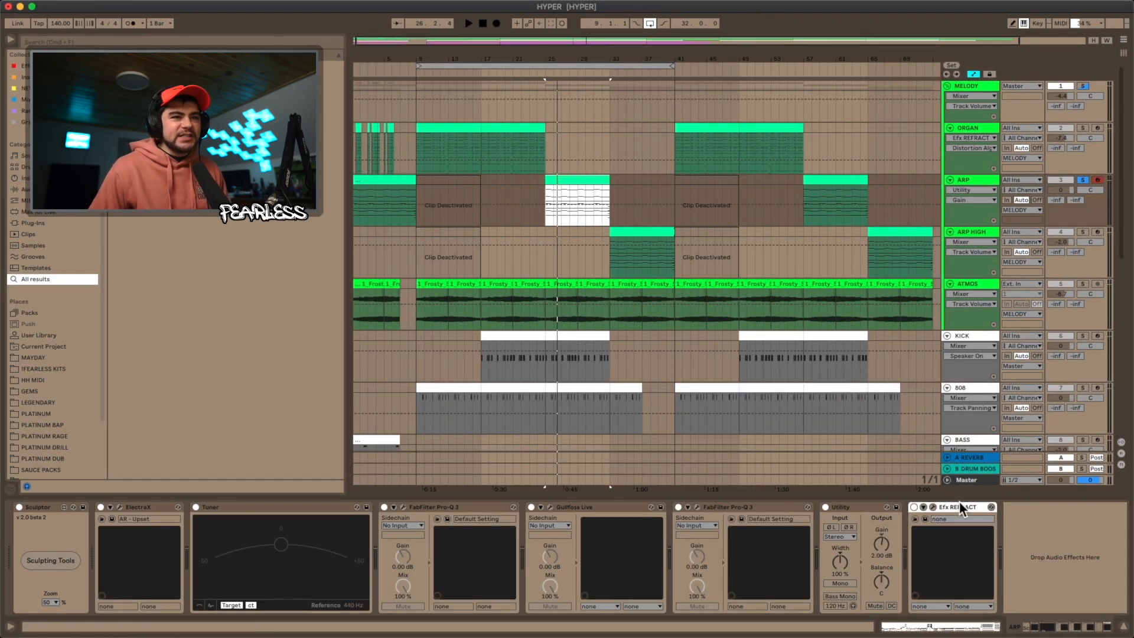
# Step: Turn on Efx REFRACT on the ARP track, raise its Voices to 6 and play the section
pyautogui.click(915, 508)
pyautogui.press('space')
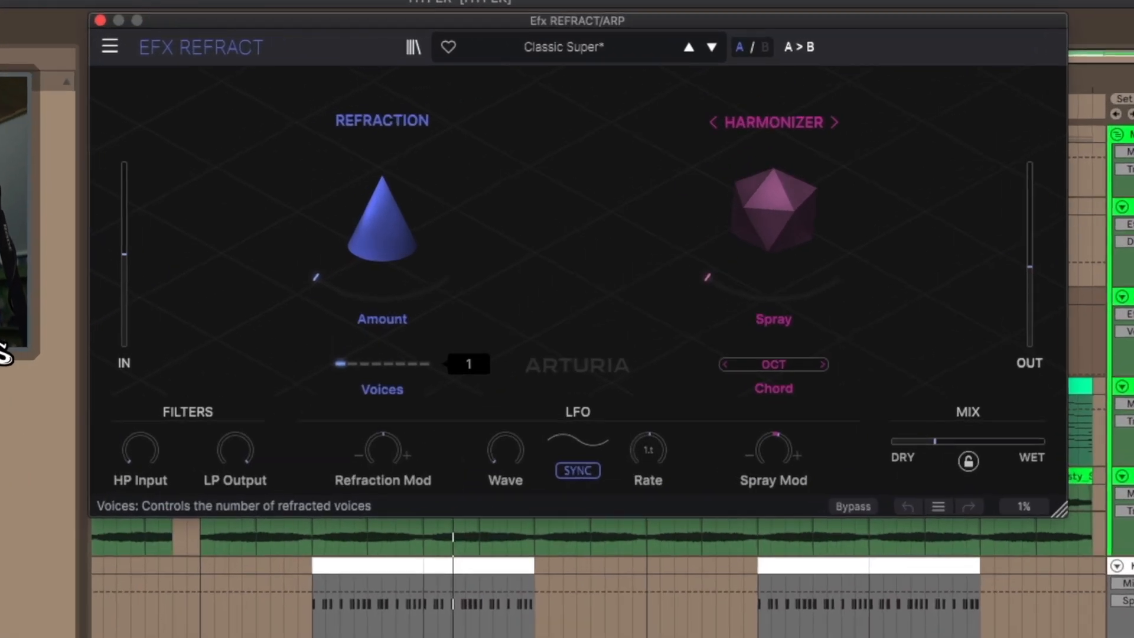
pyautogui.moveTo(340, 362); pyautogui.dragTo(376, 391)
pyautogui.press('space')
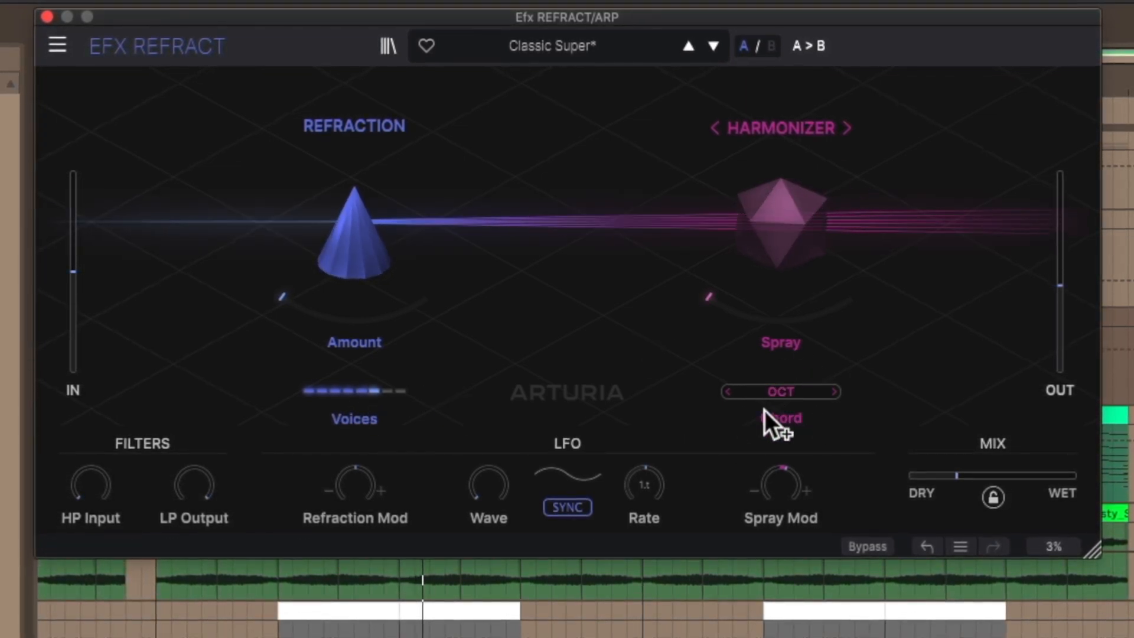
# Step: View the Harmonizer's chord choices, keeping OCT, and raise the Spray and Spray Mod during playback
pyautogui.click(806, 393)
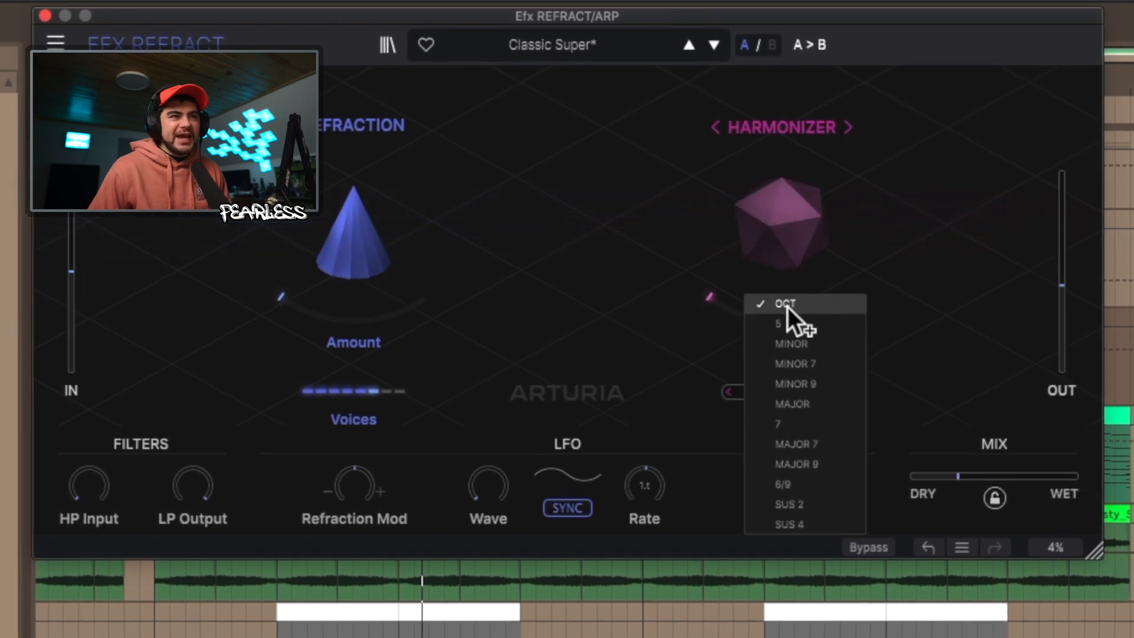
pyautogui.click(903, 400)
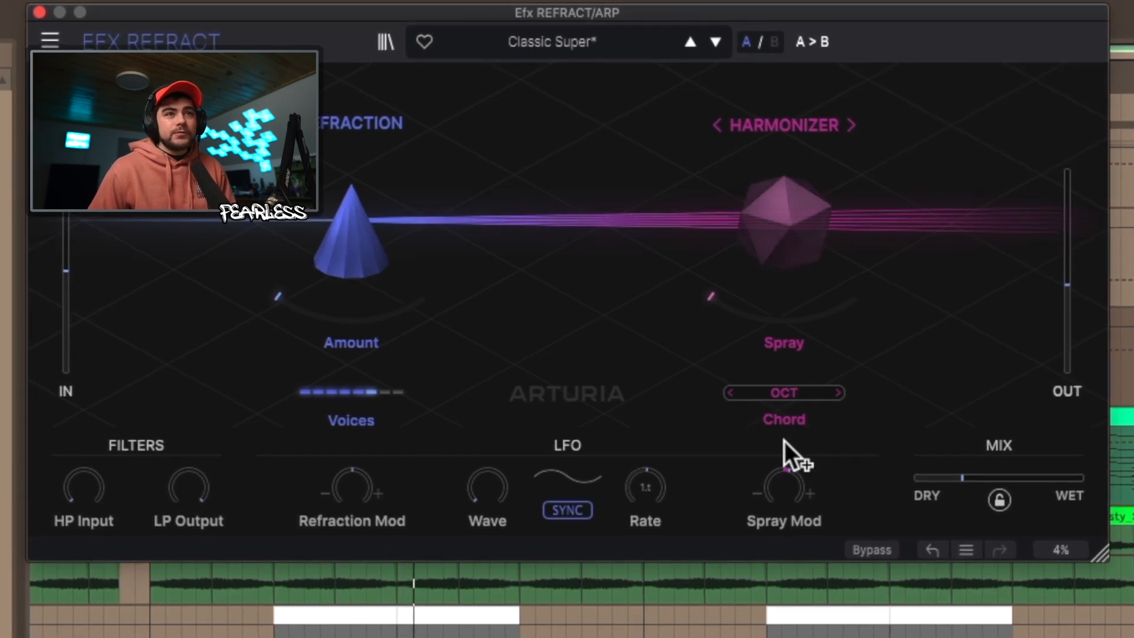
pyautogui.moveTo(784, 238)
pyautogui.mouseDown()
pyautogui.moveTo(784, 192)
pyautogui.moveTo(784, 225)
pyautogui.mouseUp()
pyautogui.moveTo(754, 313)
pyautogui.moveTo(759, 325); pyautogui.dragTo(759, 304)
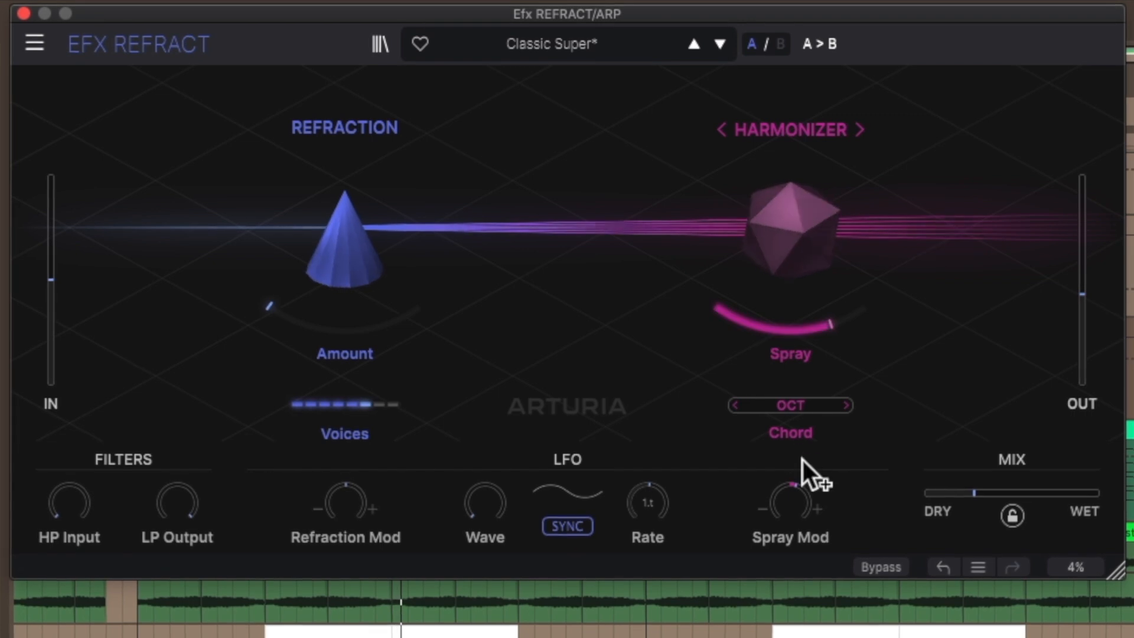
pyautogui.moveTo(792, 501); pyautogui.dragTo(793, 483)
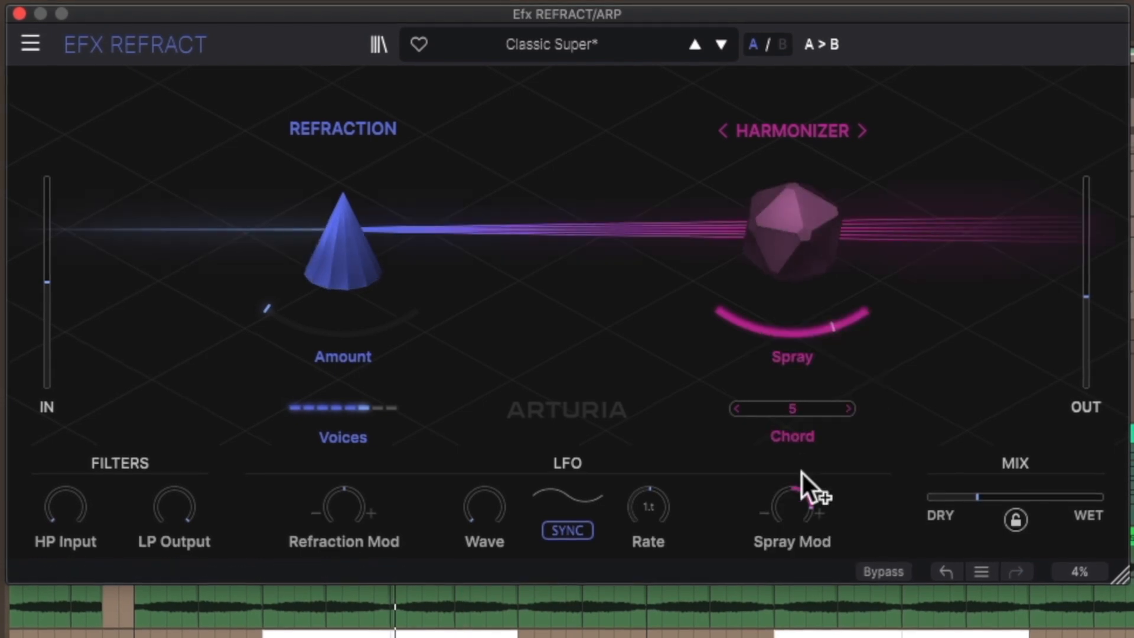
# Step: Audition the Harmonizer's chords from Minor through Minor 7 and Major to Major 7 during playback, and set the chord back to OCT
pyautogui.click(803, 413)
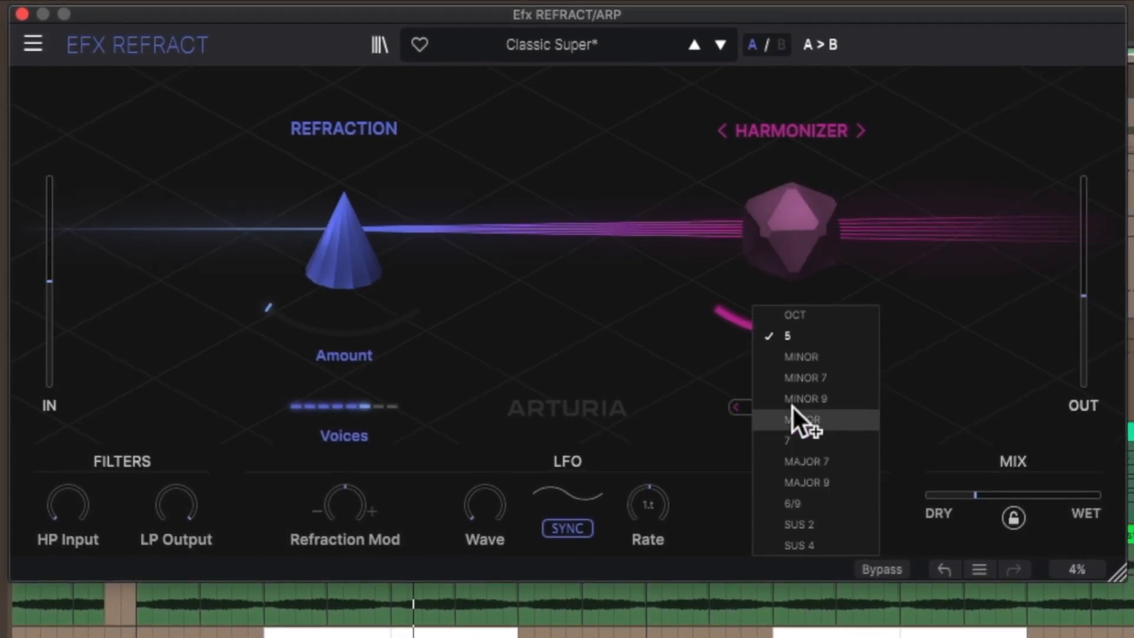
pyautogui.click(802, 357)
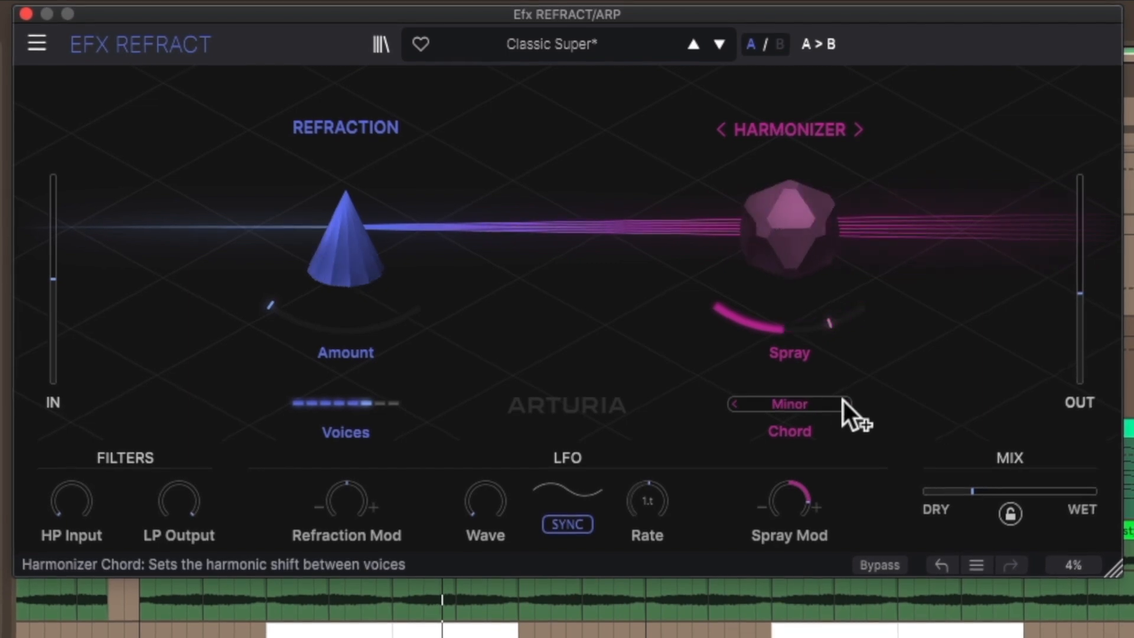
pyautogui.click(844, 402)
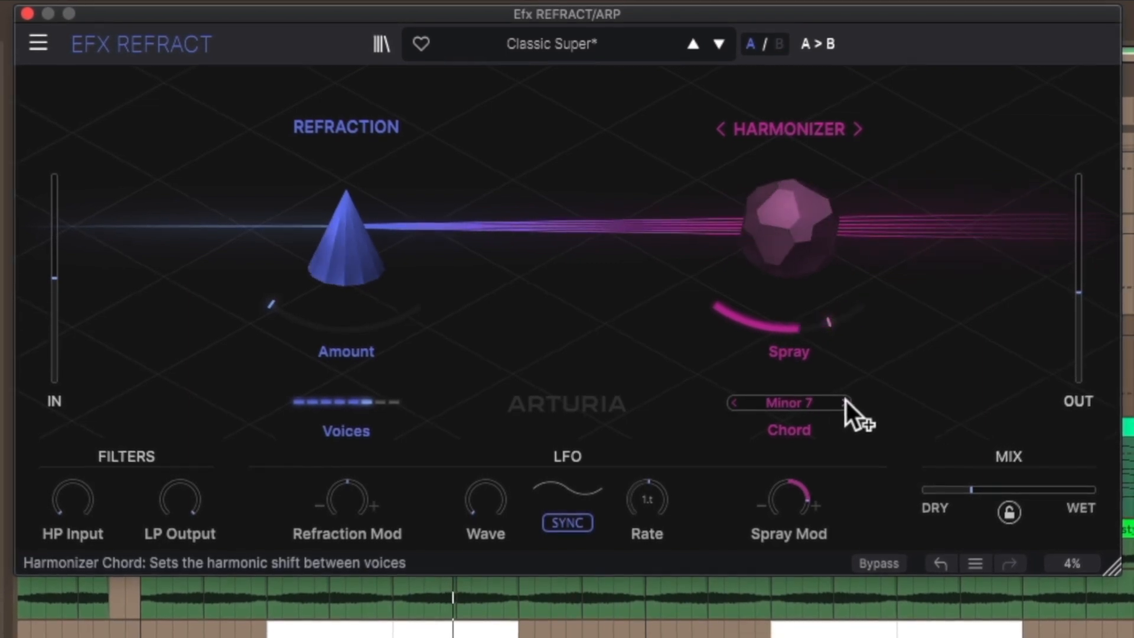
pyautogui.click(845, 400)
pyautogui.click(845, 399)
pyautogui.click(845, 399)
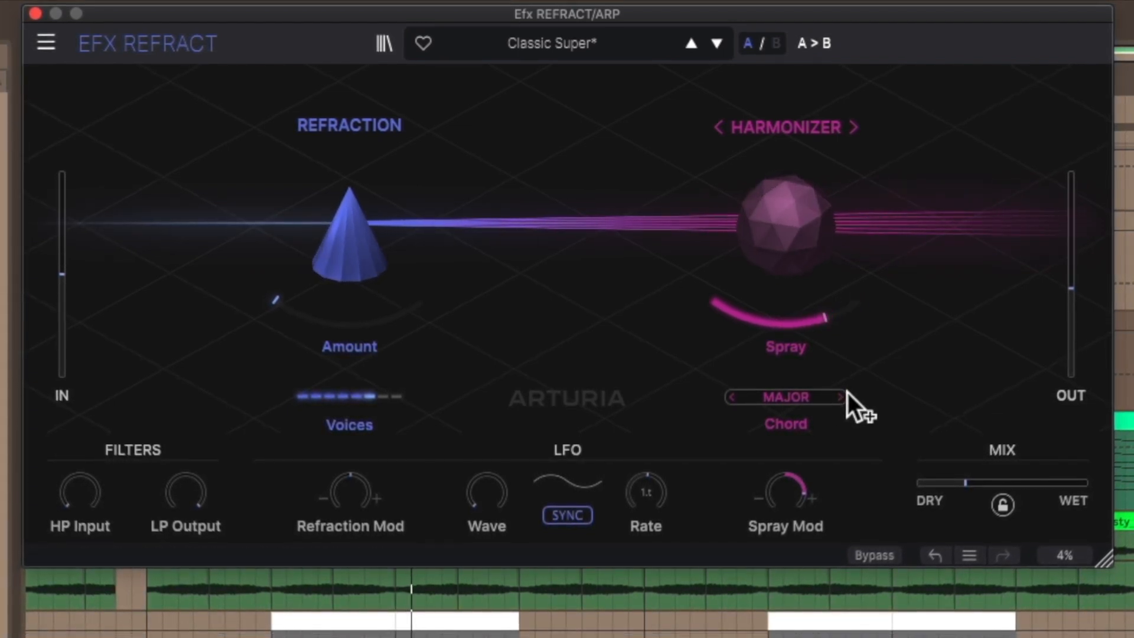
pyautogui.click(842, 396)
pyautogui.click(833, 397)
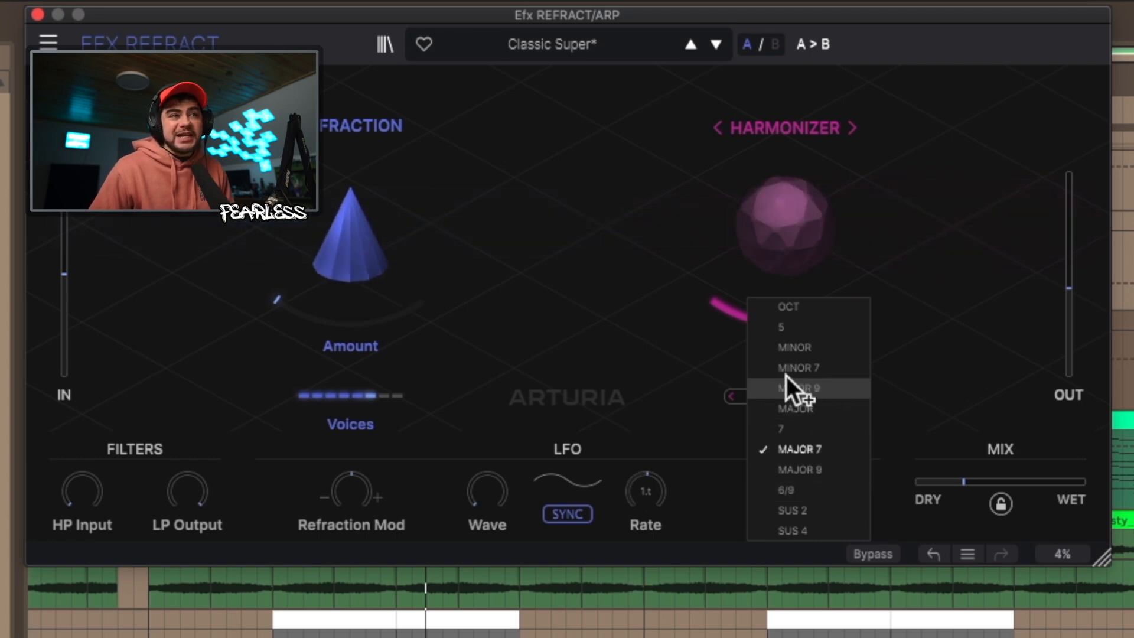
pyautogui.click(794, 306)
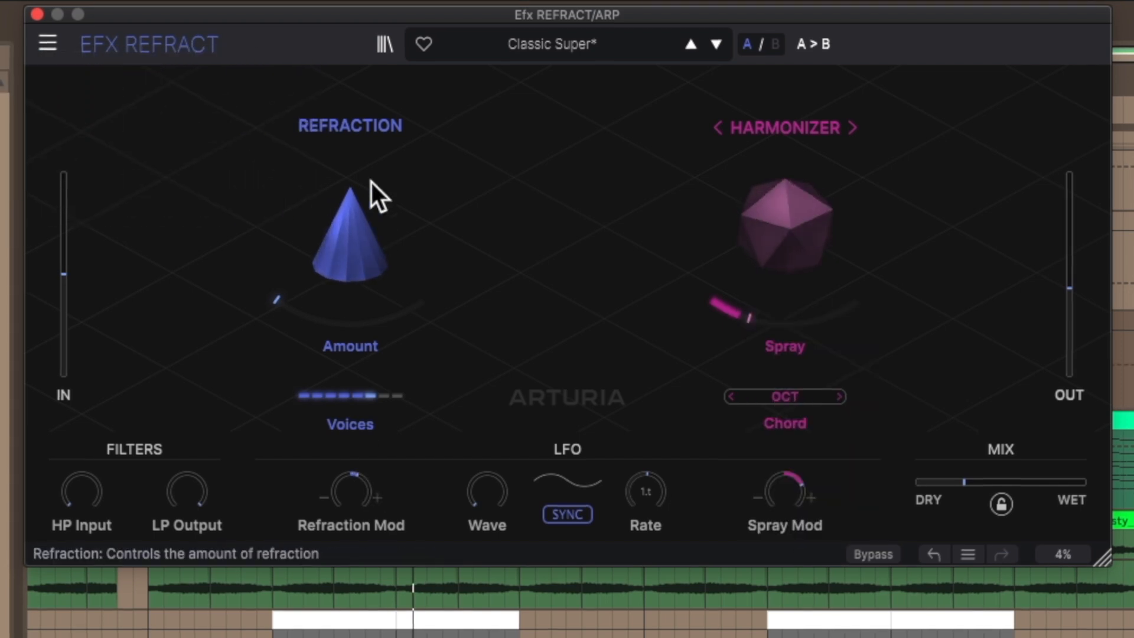
# Step: Raise the Refraction Mod on the ARP track's REFRACT and toggle playback
pyautogui.moveTo(345, 494); pyautogui.dragTo(345, 432)
pyautogui.press('space')
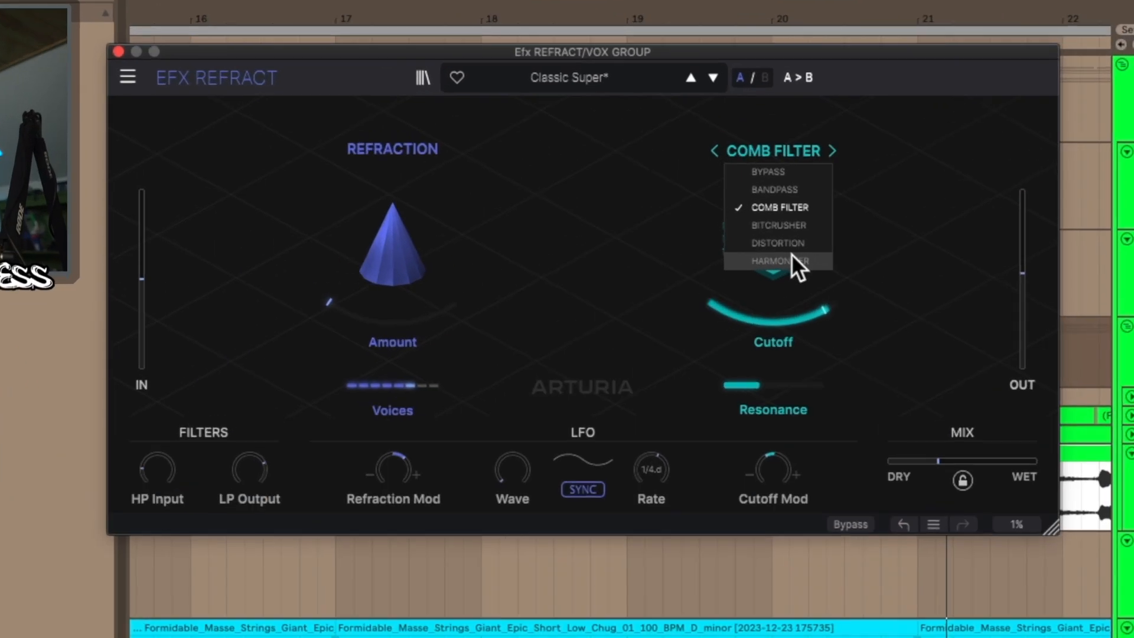
# Step: Switch the VOX GROUP's second effect to Harmonizer, raise Spray Mod to 15.8% and play the track
pyautogui.click(791, 263)
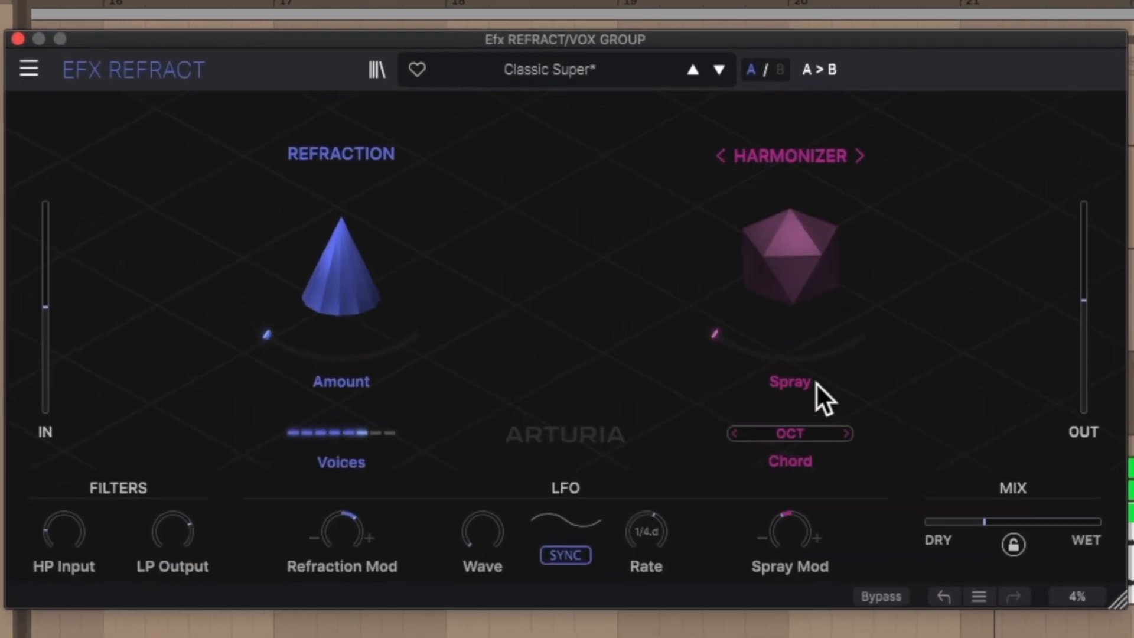
pyautogui.moveTo(792, 526); pyautogui.dragTo(793, 505)
pyautogui.press('space')
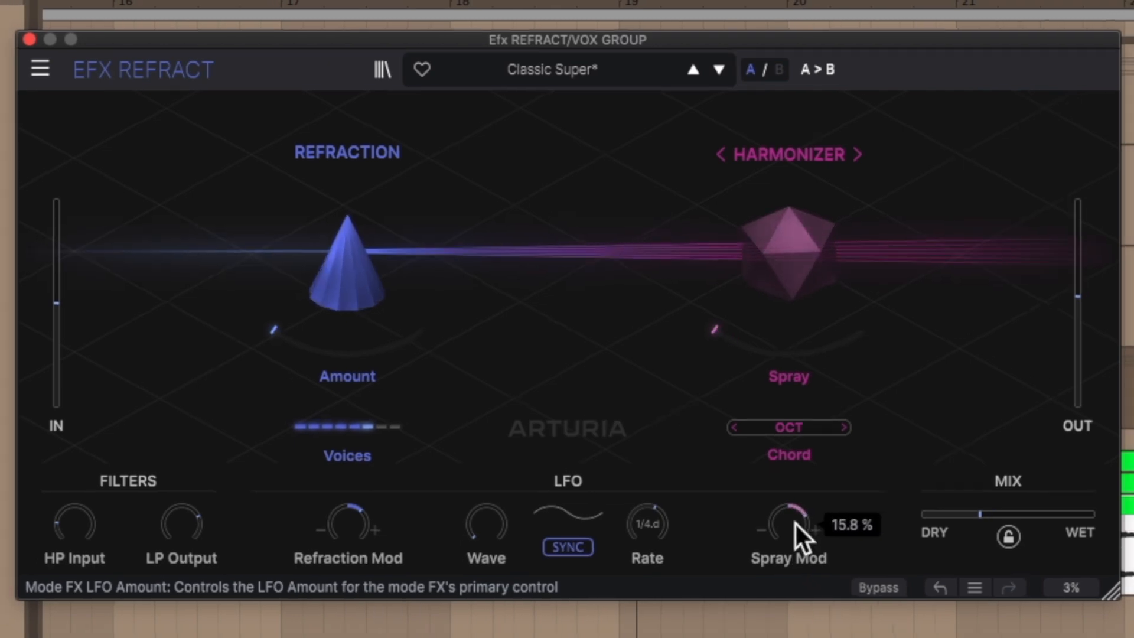